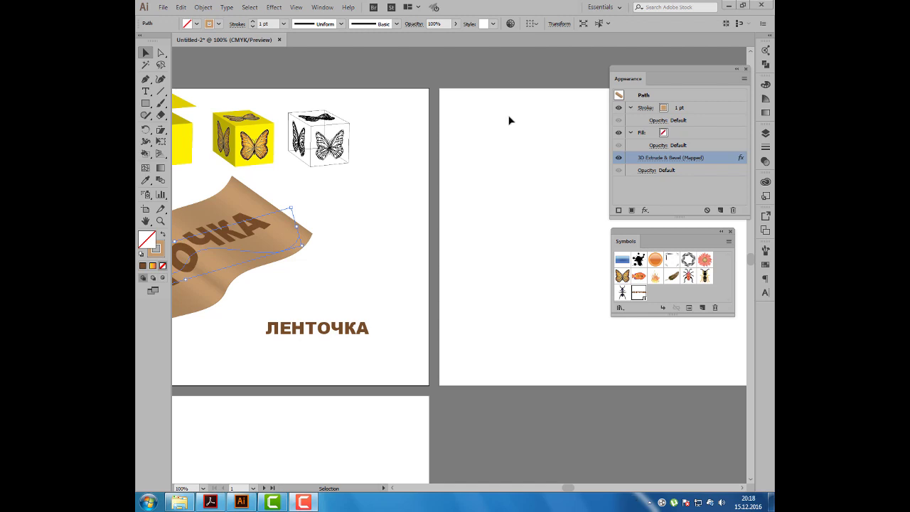
- Pan the view to bring the empty artboard into view and clear the selection
{"action": "key", "text": "space"}
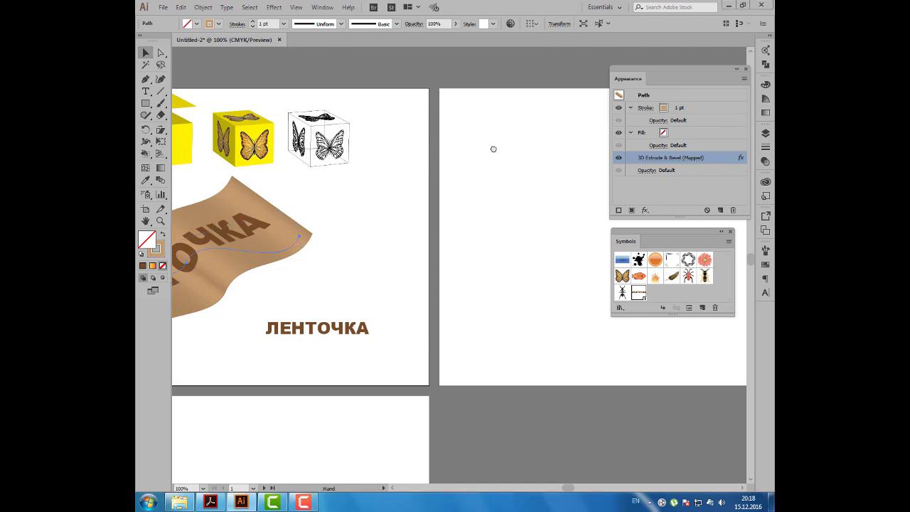
{"action": "mouse_move", "coordinate": [491, 146]}
{"action": "left_mouse_down"}
{"action": "mouse_move", "coordinate": [384, 135]}
{"action": "mouse_move", "coordinate": [331, 59]}
{"action": "left_mouse_up"}
{"action": "left_click", "coordinate": [276, 10]}
{"action": "mouse_move", "coordinate": [320, 64]}
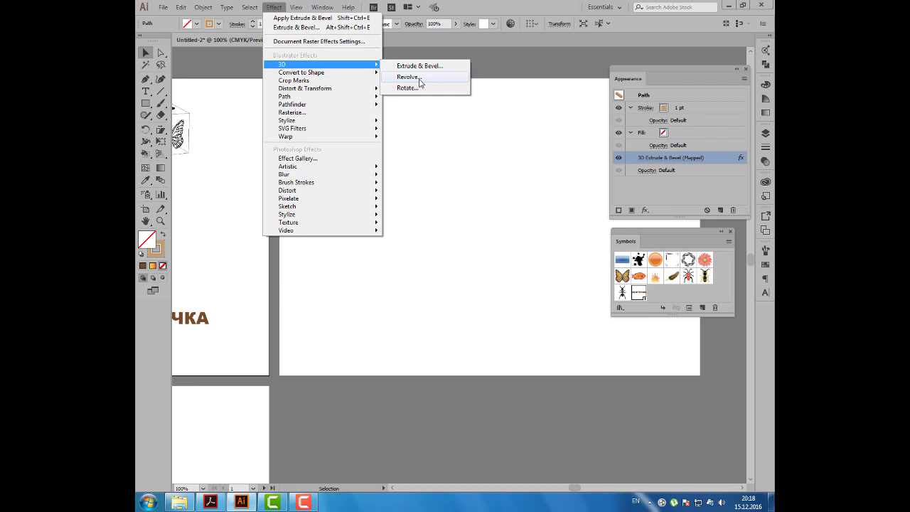
{"action": "left_click", "coordinate": [429, 131]}
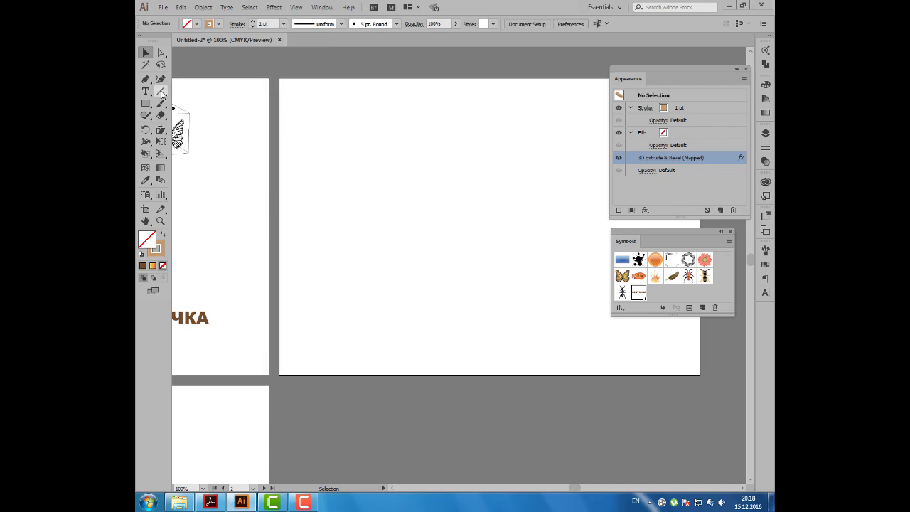
- Draw a small arc with the Arc Tool on the empty artboard and give it a red stroke
{"action": "left_click", "coordinate": [162, 93]}
{"action": "left_click_drag", "start_coordinate": [162, 94], "coordinate": [199, 110]}
{"action": "left_click", "coordinate": [201, 104]}
{"action": "left_click_drag", "start_coordinate": [367, 177], "coordinate": [409, 218]}
{"action": "left_click", "coordinate": [219, 24]}
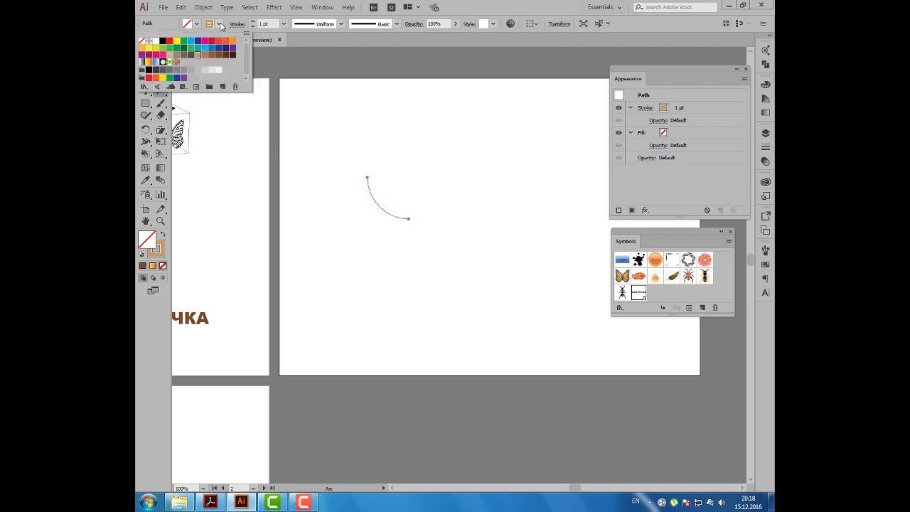
{"action": "left_click", "coordinate": [211, 41]}
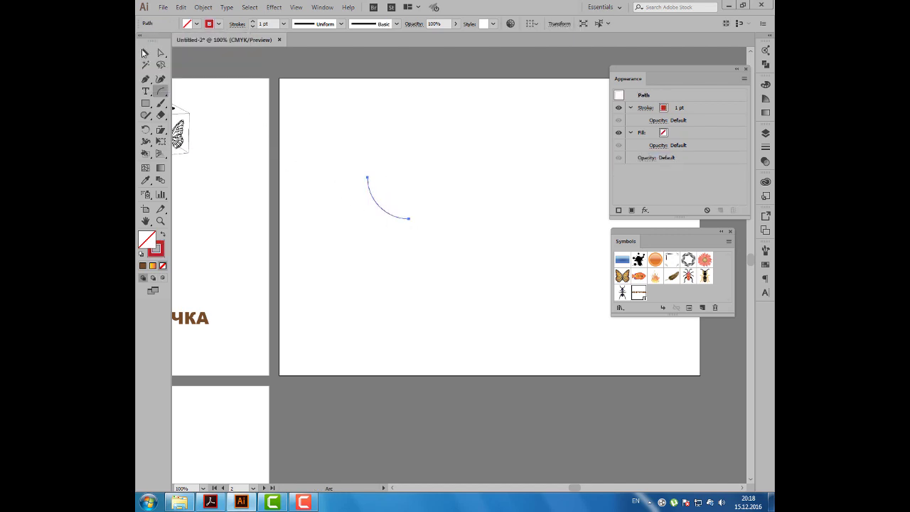
{"action": "left_click", "coordinate": [145, 53]}
- Apply a 3D Revolve to the red arc from the Left Edge, with Preview on
{"action": "left_click", "coordinate": [274, 7]}
{"action": "mouse_move", "coordinate": [283, 64]}
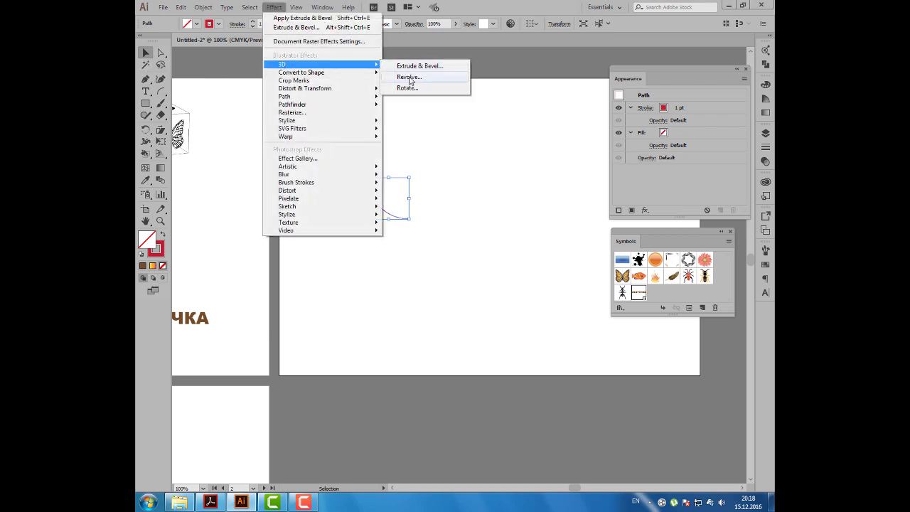
{"action": "left_click", "coordinate": [409, 76]}
{"action": "left_click_drag", "start_coordinate": [591, 25], "coordinate": [555, 22]}
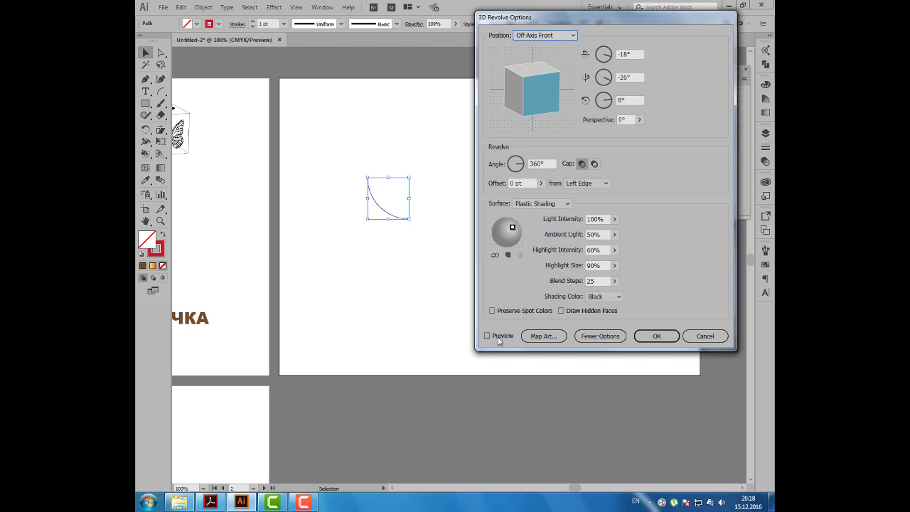
{"action": "left_click", "coordinate": [592, 184]}
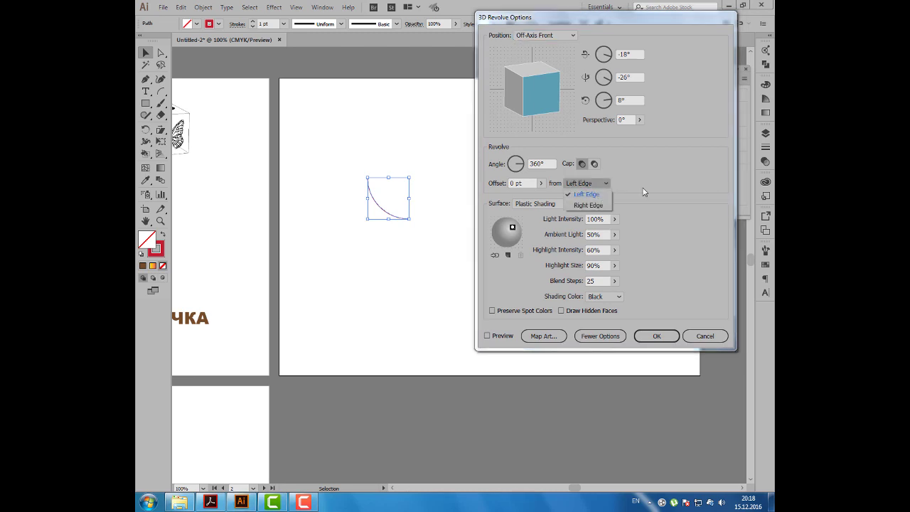
{"action": "left_click", "coordinate": [644, 190]}
{"action": "left_click", "coordinate": [488, 336]}
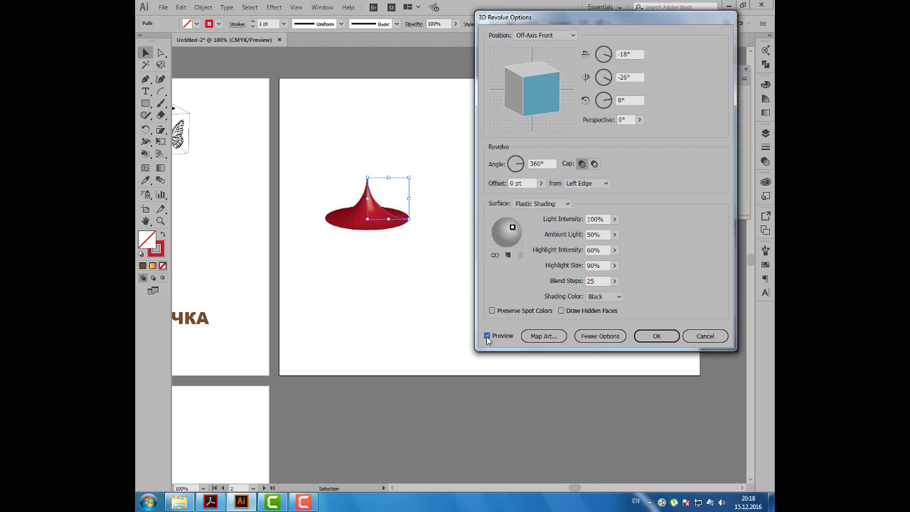
- Try the Right Edge, return to Left Edge, and apply the revolve with 125 blend steps
{"action": "left_click", "coordinate": [608, 185]}
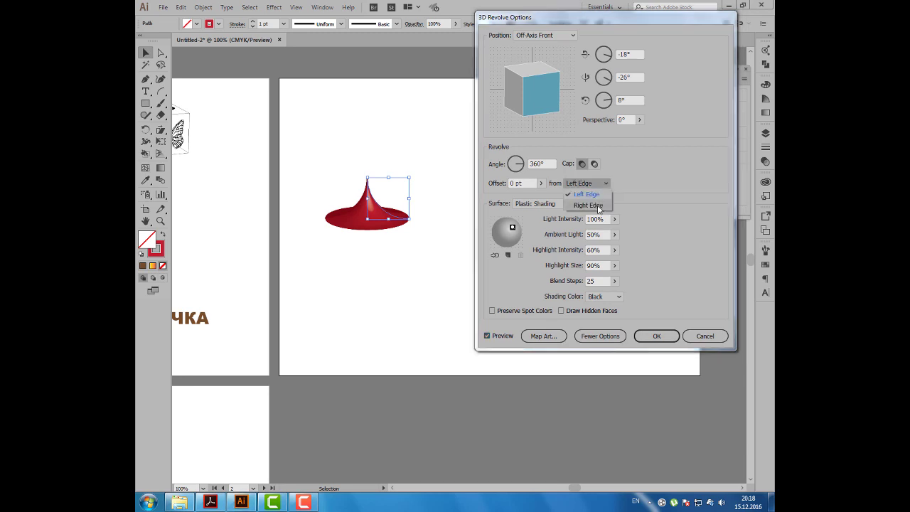
{"action": "left_click", "coordinate": [588, 205]}
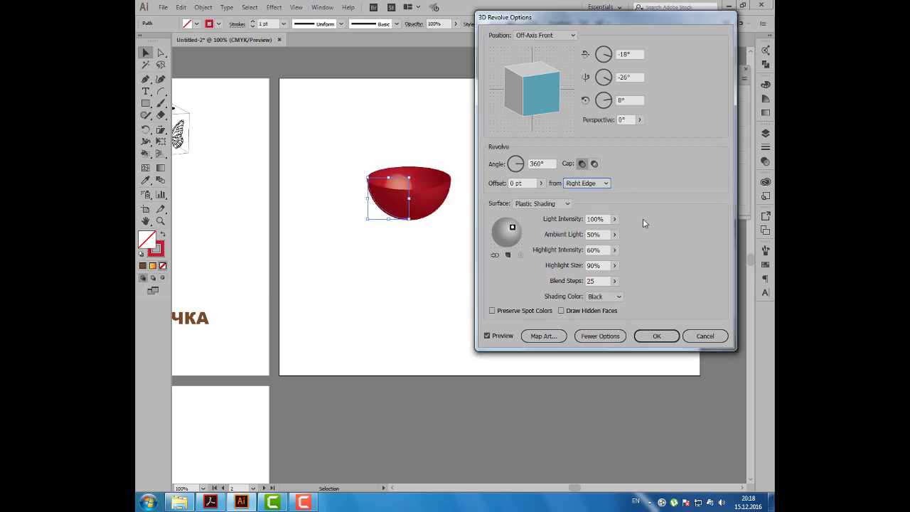
{"action": "left_click", "coordinate": [607, 185]}
{"action": "left_click", "coordinate": [601, 194]}
{"action": "left_click", "coordinate": [615, 281]}
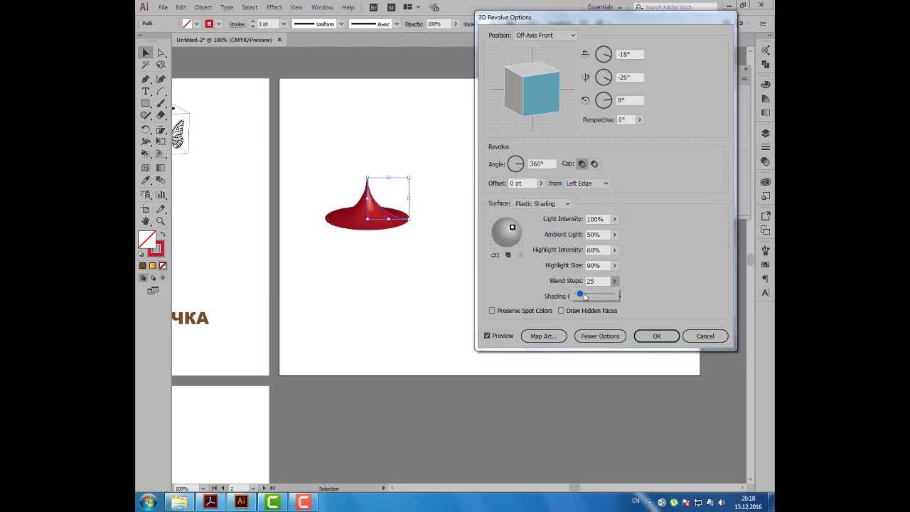
{"action": "left_click_drag", "start_coordinate": [584, 296], "coordinate": [598, 299]}
{"action": "left_click", "coordinate": [514, 229]}
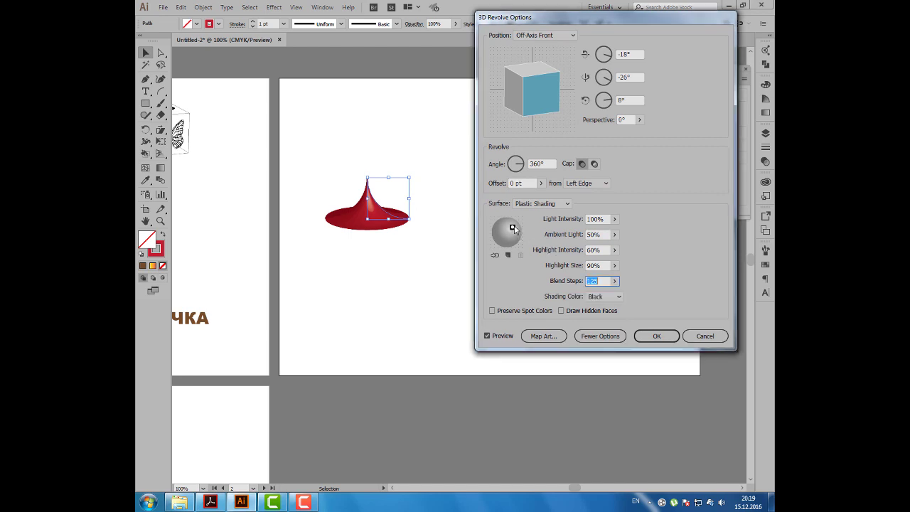
{"action": "left_click", "coordinate": [675, 335]}
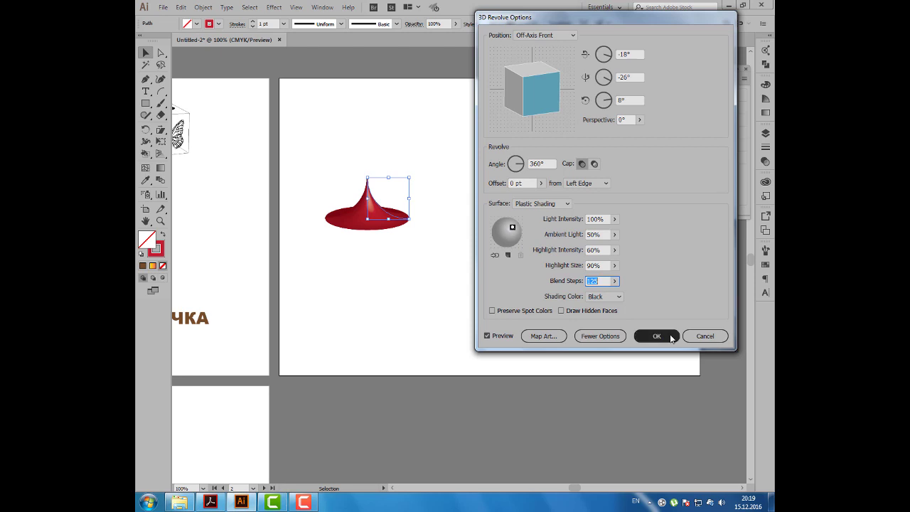
{"action": "left_click", "coordinate": [437, 202]}
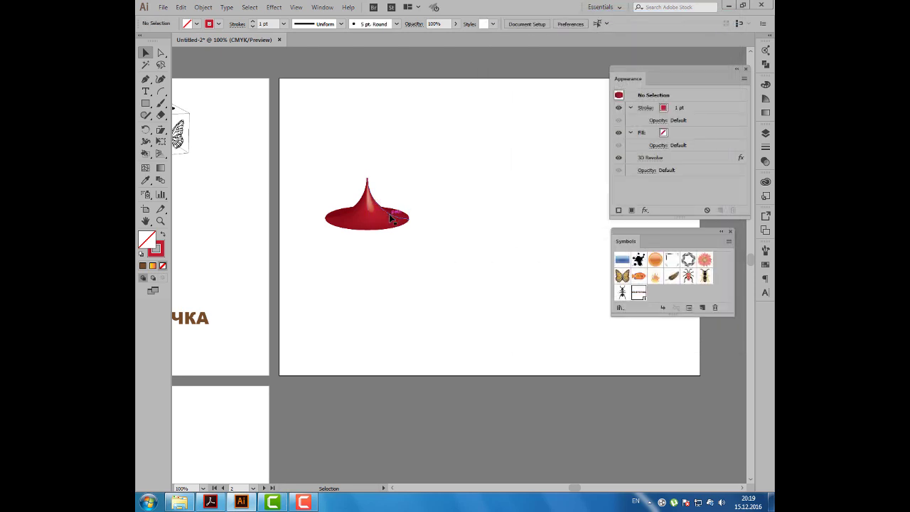
- Duplicate the red cone and revolve the copy from its Right Edge into a bowl
{"action": "left_click_drag", "start_coordinate": [391, 218], "coordinate": [342, 180]}
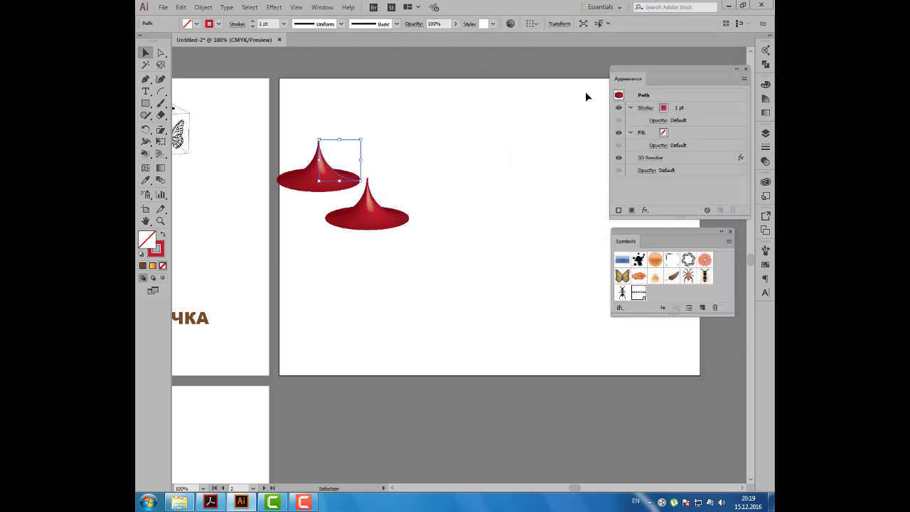
{"action": "left_click_drag", "start_coordinate": [629, 81], "coordinate": [563, 73]}
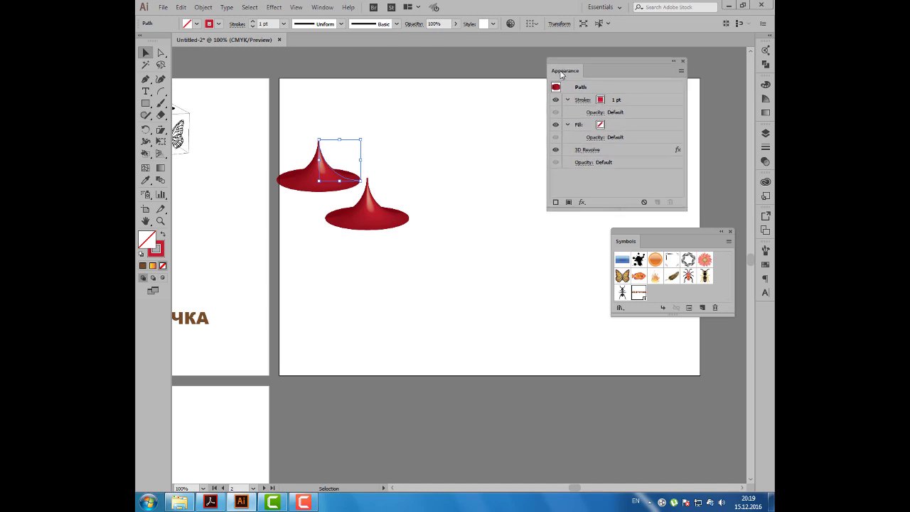
{"action": "left_click", "coordinate": [615, 148]}
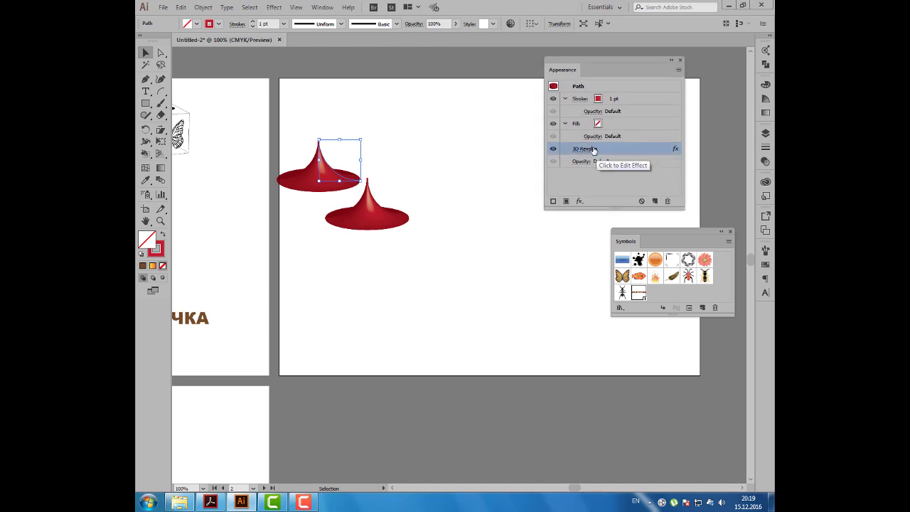
{"action": "left_click", "coordinate": [594, 150]}
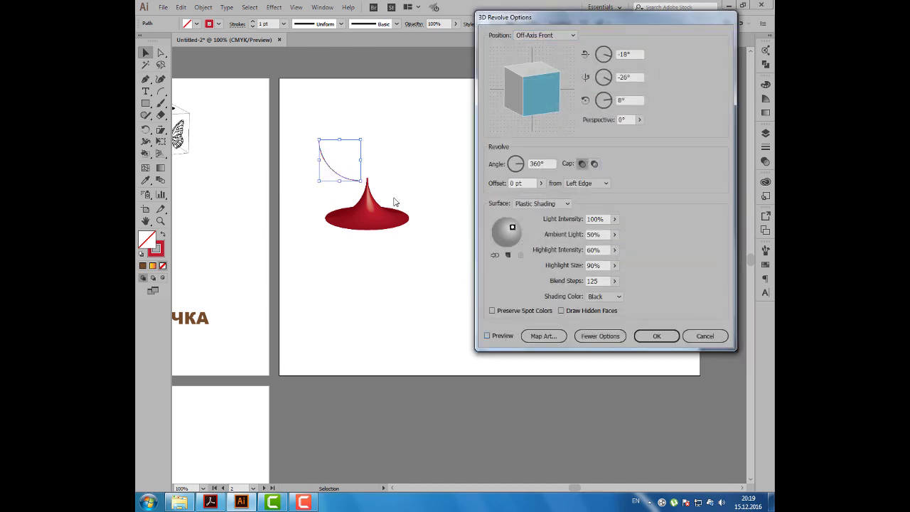
{"action": "left_click", "coordinate": [584, 183]}
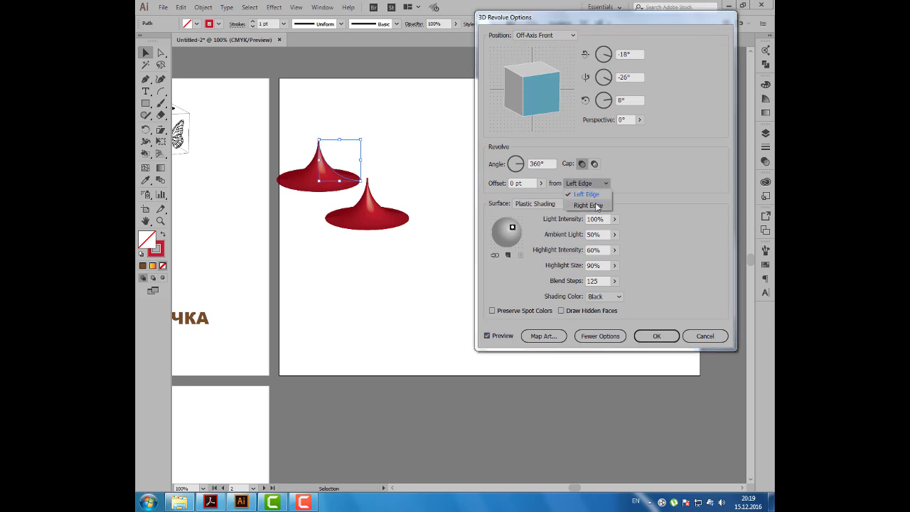
{"action": "left_click", "coordinate": [597, 206]}
{"action": "left_click", "coordinate": [657, 337]}
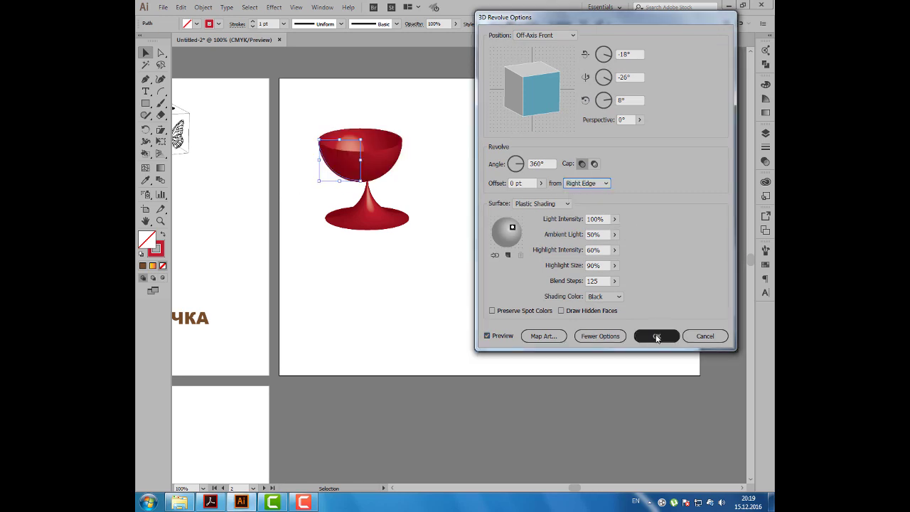
- Set the bowl on top of the cone to form the red goblet
{"action": "left_click_drag", "start_coordinate": [378, 168], "coordinate": [386, 173]}
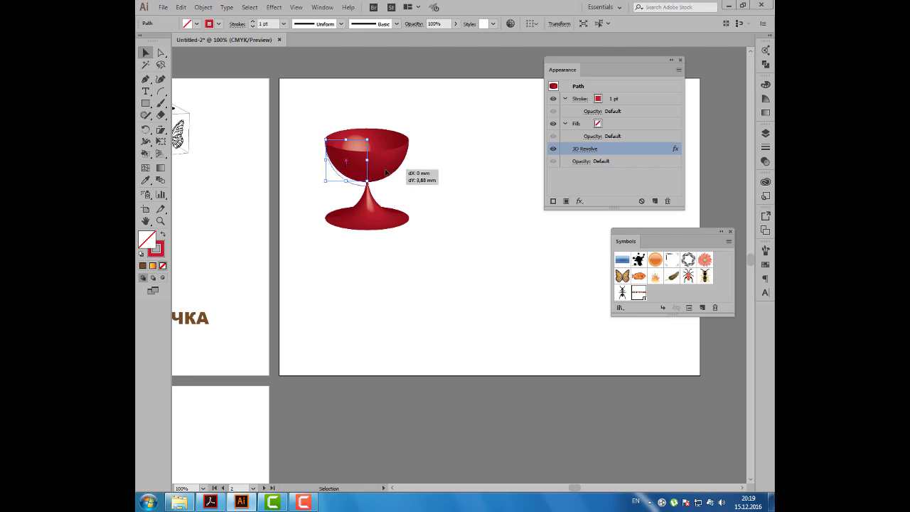
{"action": "left_click_drag", "start_coordinate": [569, 68], "coordinate": [597, 65]}
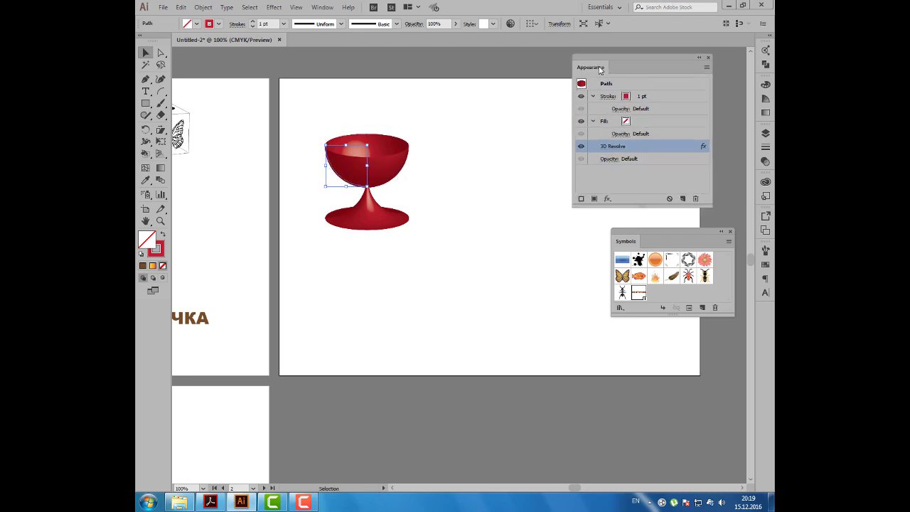
{"action": "left_click", "coordinate": [463, 131]}
{"action": "mouse_move", "coordinate": [161, 91]}
{"action": "left_mouse_down"}
{"action": "mouse_move", "coordinate": [199, 102]}
{"action": "mouse_move", "coordinate": [199, 128]}
{"action": "left_mouse_up"}
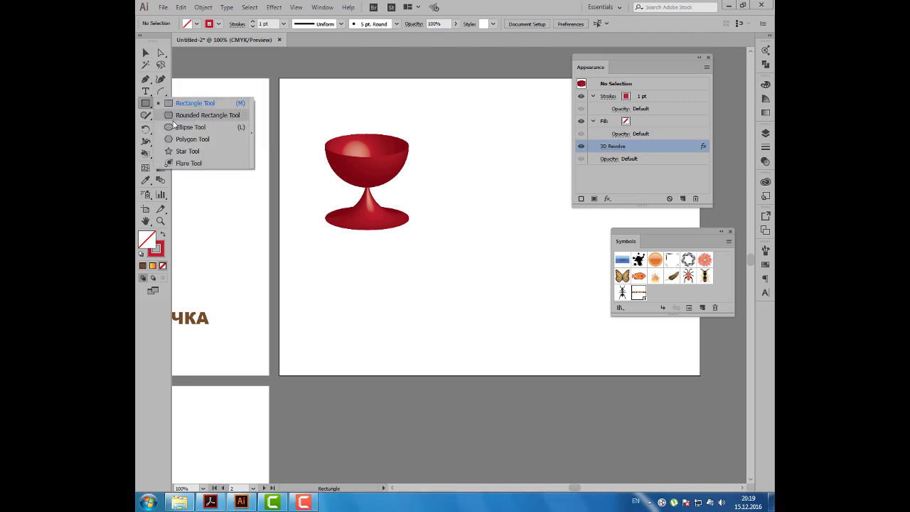
- Draw a small ellipse beside the goblet and fill it with yellow
{"action": "left_click_drag", "start_coordinate": [467, 145], "coordinate": [489, 172]}
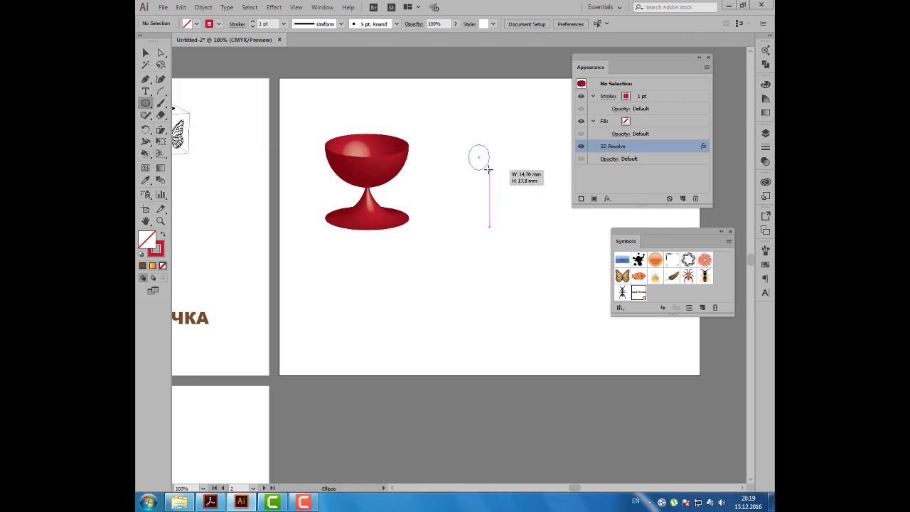
{"action": "key", "text": "shift+x"}
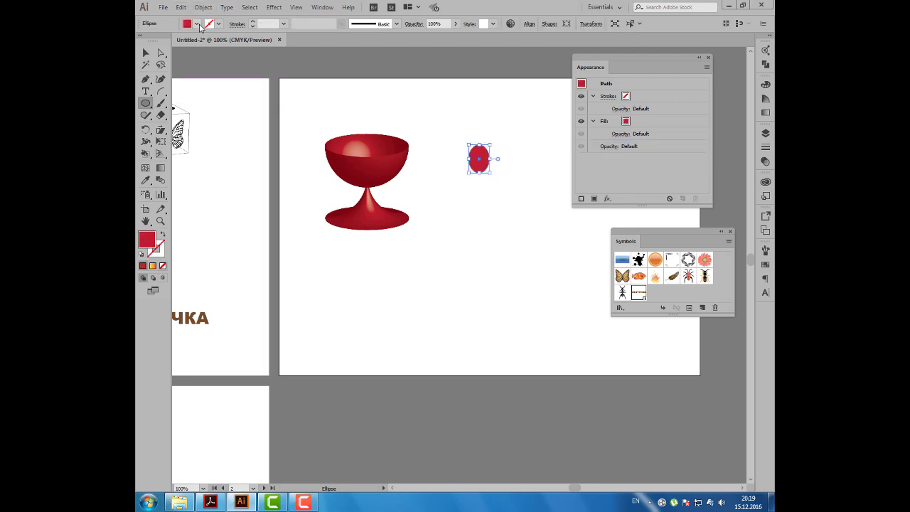
{"action": "left_click", "coordinate": [196, 23]}
{"action": "left_click", "coordinate": [158, 48]}
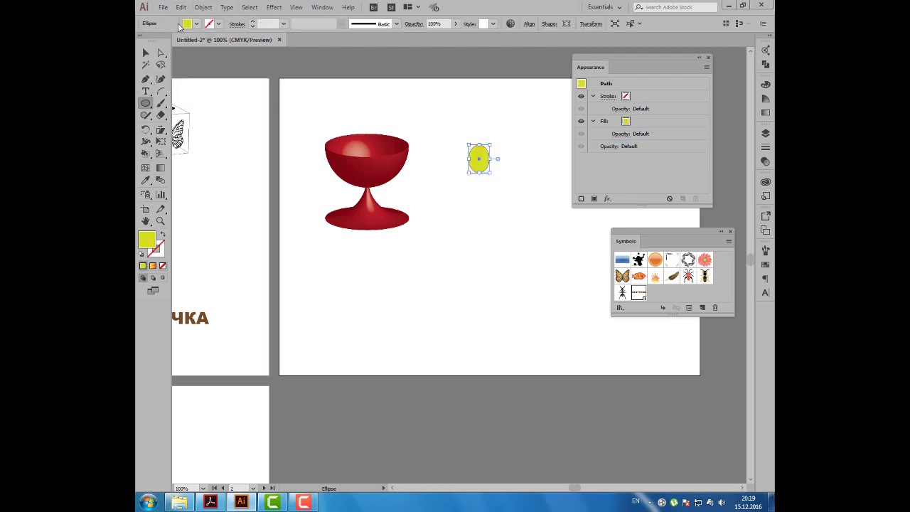
- Revolve the yellow ellipse in 3D with blend steps raised to 107
{"action": "left_click", "coordinate": [274, 9]}
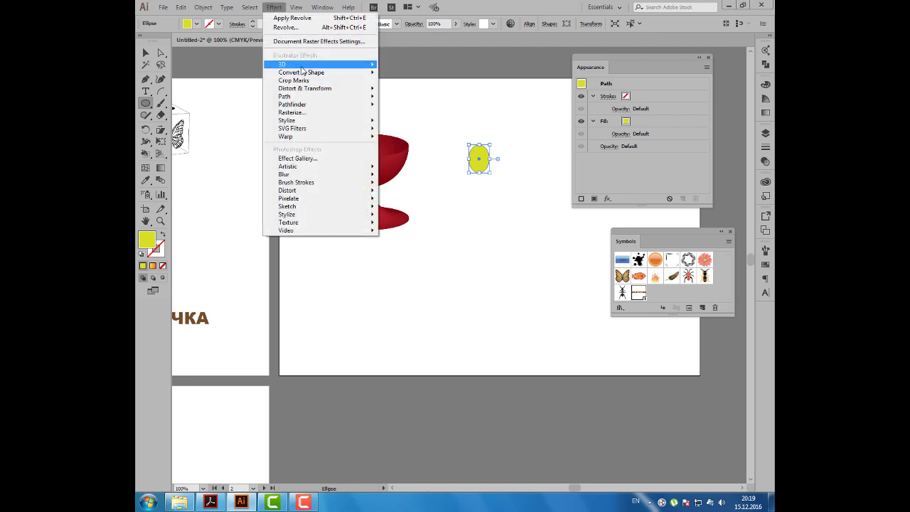
{"action": "mouse_move", "coordinate": [299, 64]}
{"action": "left_click", "coordinate": [421, 78]}
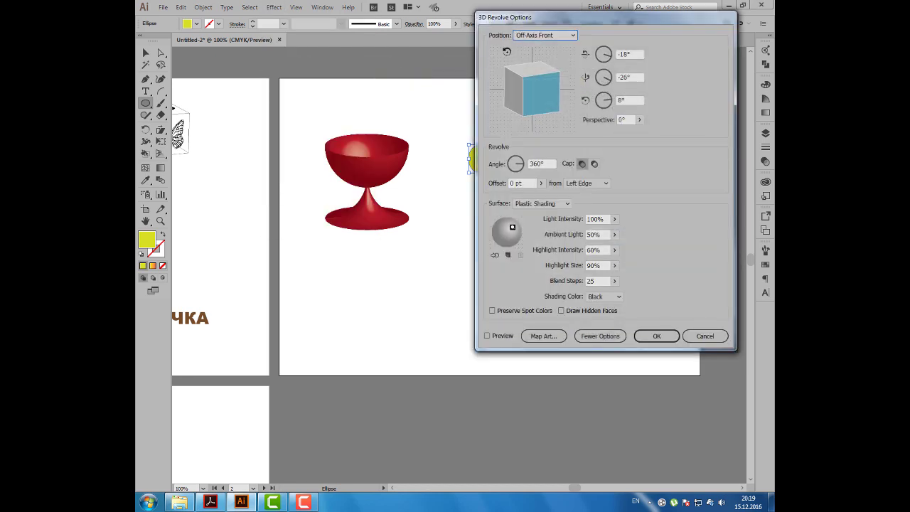
{"action": "left_click_drag", "start_coordinate": [544, 24], "coordinate": [593, 27]}
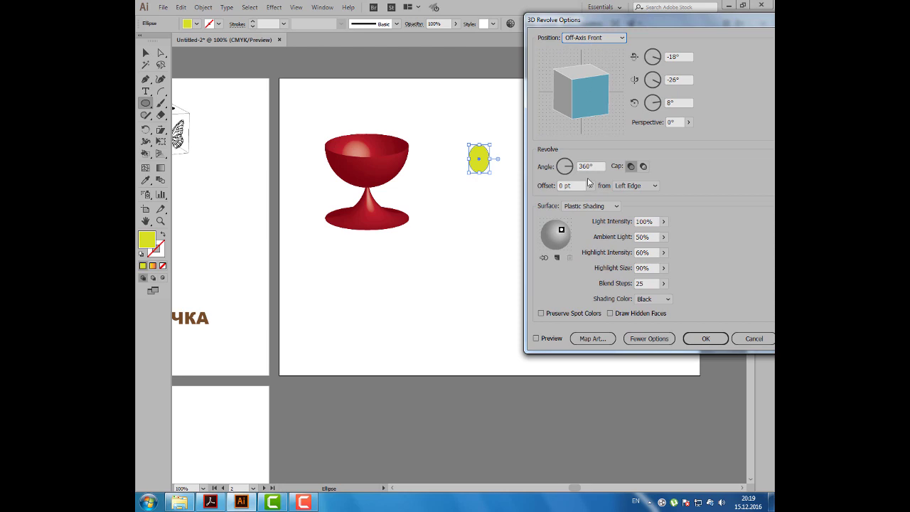
{"action": "left_click", "coordinate": [537, 339]}
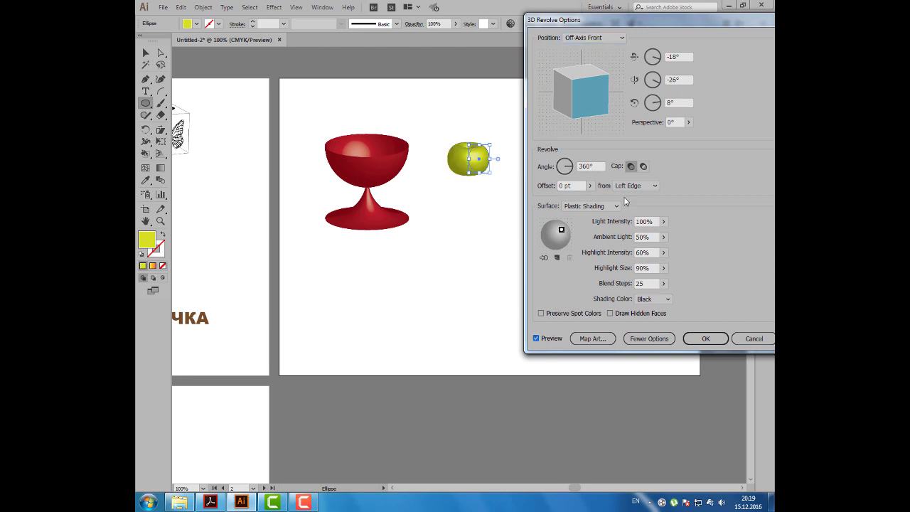
{"action": "left_click", "coordinate": [664, 283]}
{"action": "left_click_drag", "start_coordinate": [631, 302], "coordinate": [644, 301]}
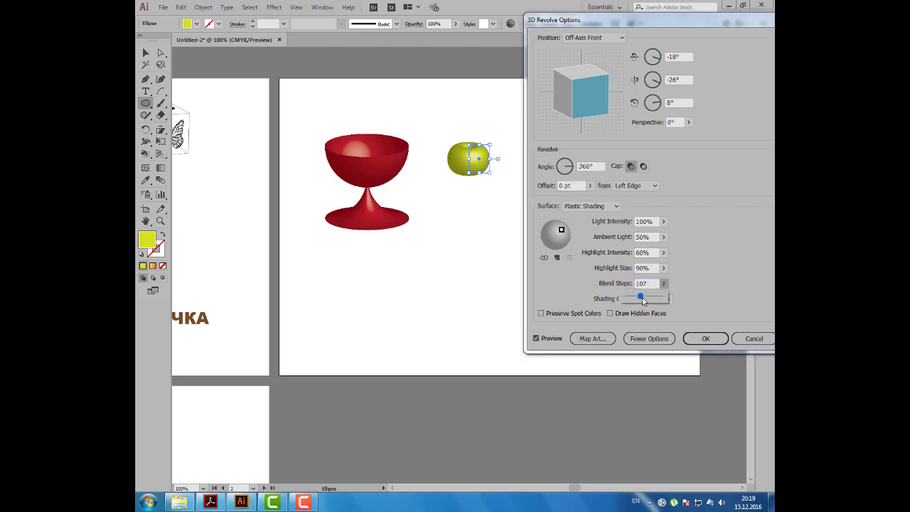
{"action": "left_click", "coordinate": [702, 338]}
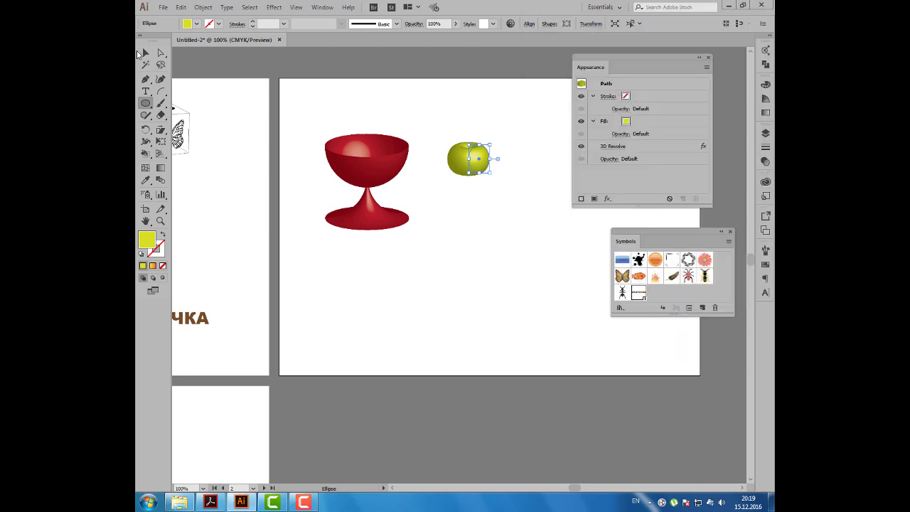
{"action": "left_click", "coordinate": [146, 54]}
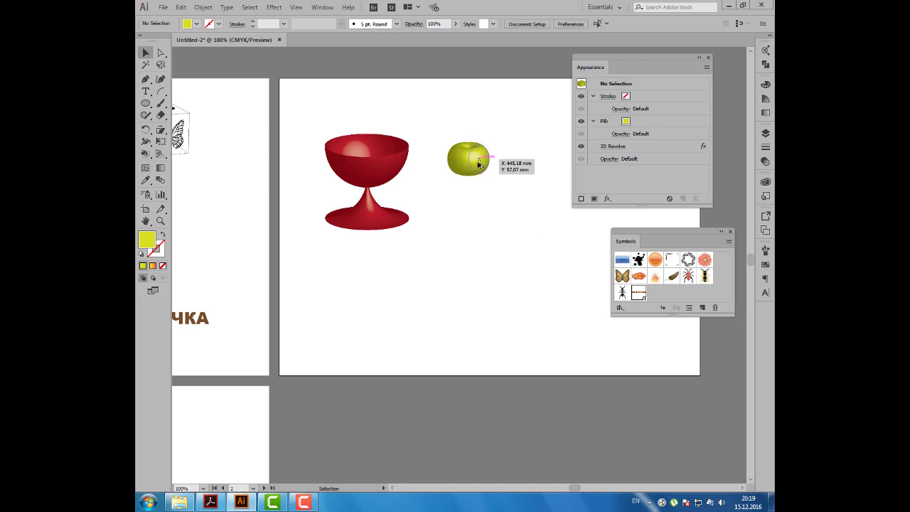
- Duplicate the apple, rotate a copy, and give the right apple a new 3D Revolve rotation
{"action": "mouse_move", "coordinate": [482, 159]}
{"action": "left_mouse_down"}
{"action": "mouse_move", "coordinate": [492, 196]}
{"action": "mouse_move", "coordinate": [532, 199]}
{"action": "left_mouse_up"}
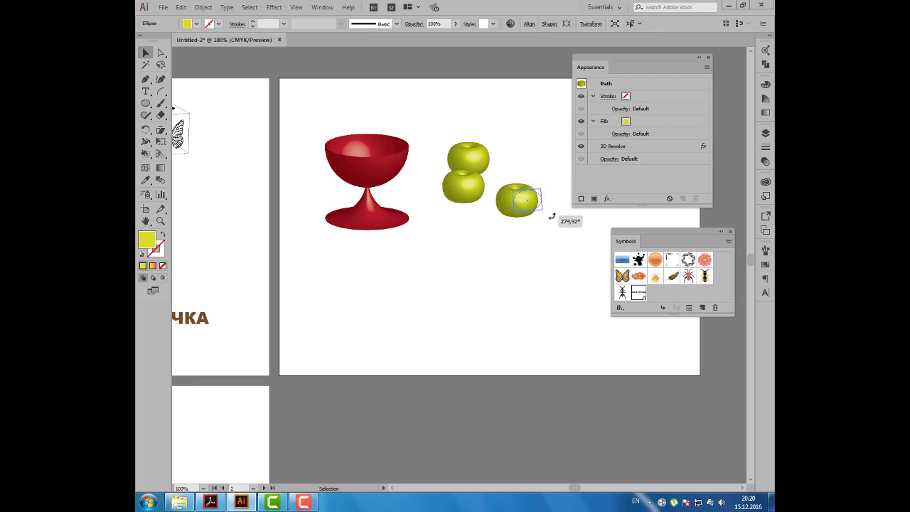
{"action": "left_click_drag", "start_coordinate": [540, 183], "coordinate": [536, 239]}
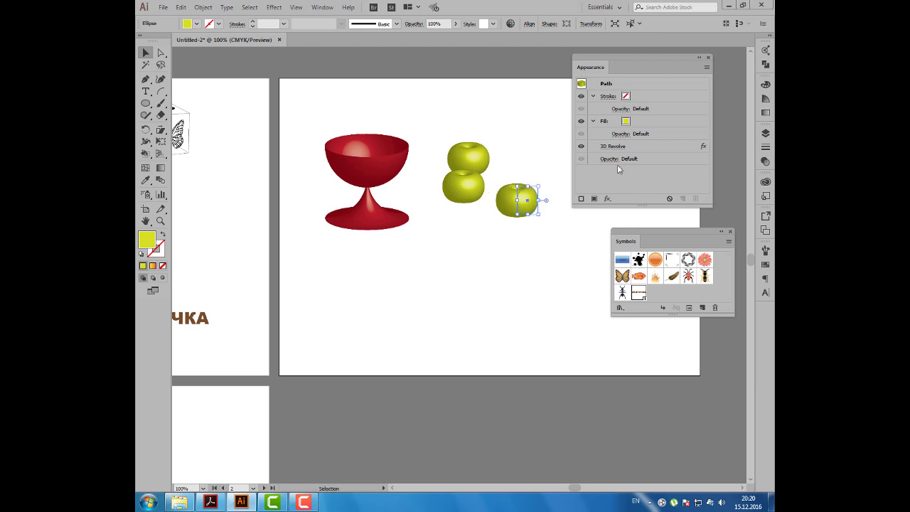
{"action": "left_click", "coordinate": [635, 147]}
{"action": "left_click_drag", "start_coordinate": [633, 74], "coordinate": [665, 58]}
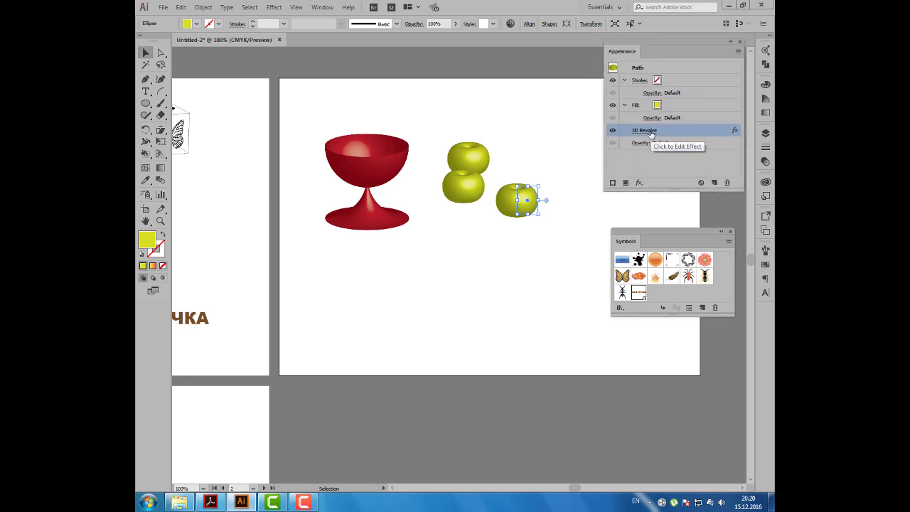
{"action": "left_click", "coordinate": [644, 131]}
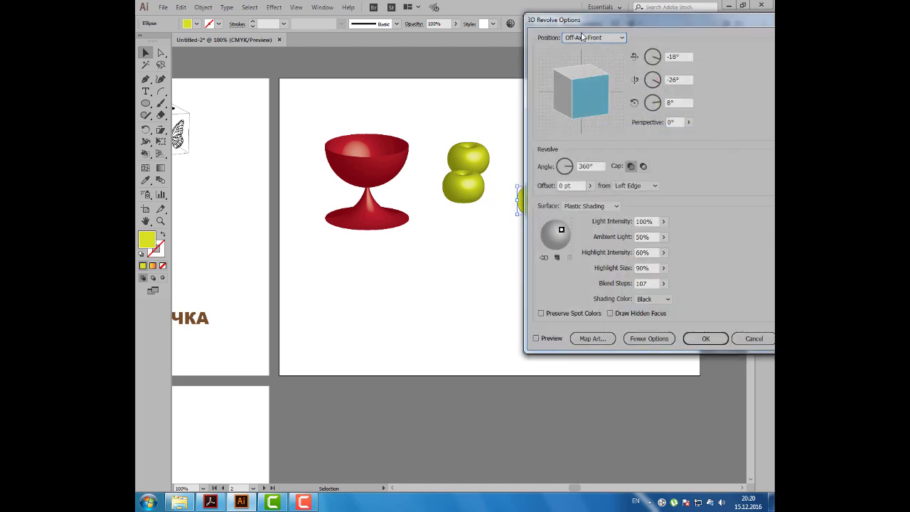
{"action": "left_click_drag", "start_coordinate": [598, 24], "coordinate": [652, 21]}
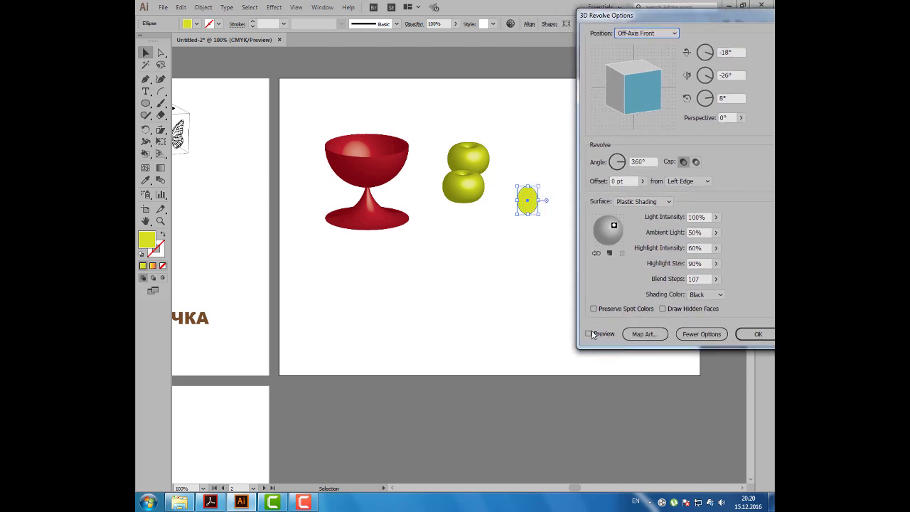
{"action": "left_click", "coordinate": [589, 334]}
{"action": "mouse_move", "coordinate": [632, 91]}
{"action": "left_mouse_down"}
{"action": "mouse_move", "coordinate": [642, 85]}
{"action": "mouse_move", "coordinate": [619, 74]}
{"action": "mouse_move", "coordinate": [646, 84]}
{"action": "left_mouse_up"}
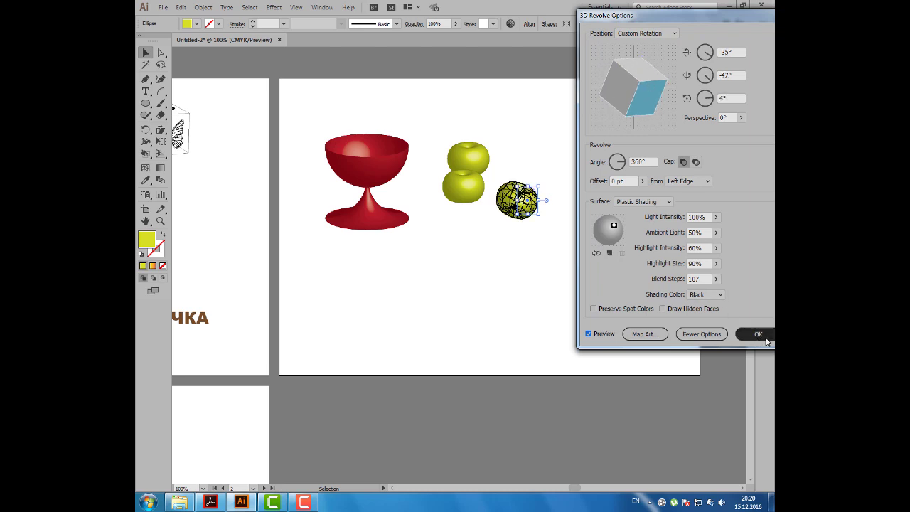
{"action": "left_click", "coordinate": [758, 333]}
- Tilt the lower stacked apple to a new angle in its 3D Revolve settings
{"action": "left_click", "coordinate": [470, 192]}
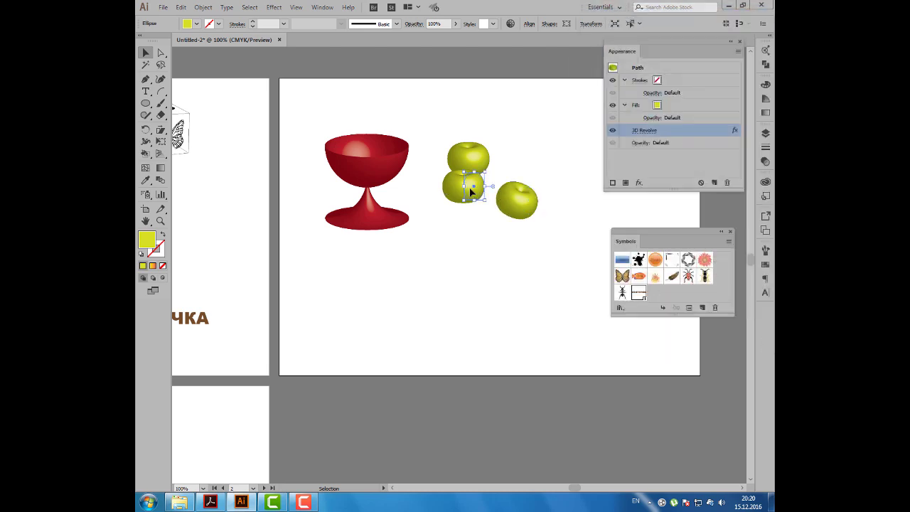
{"action": "left_click", "coordinate": [647, 131]}
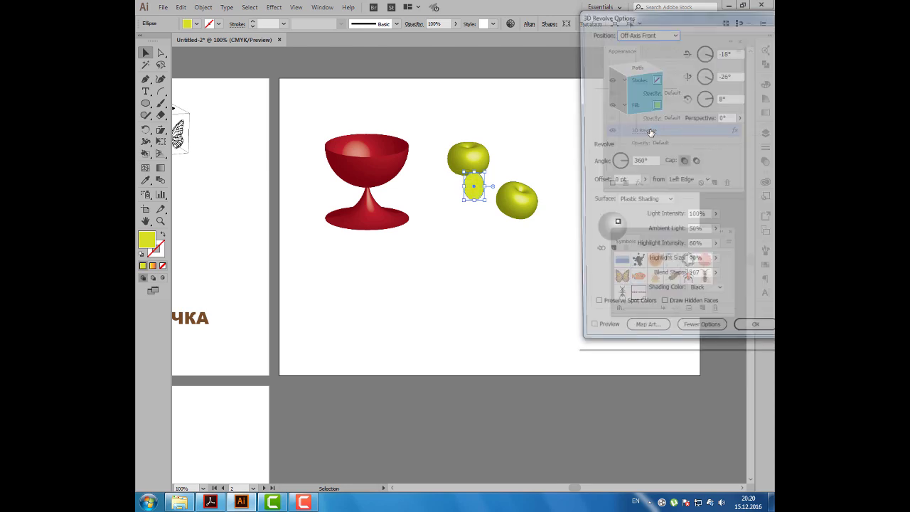
{"action": "left_click", "coordinate": [589, 333]}
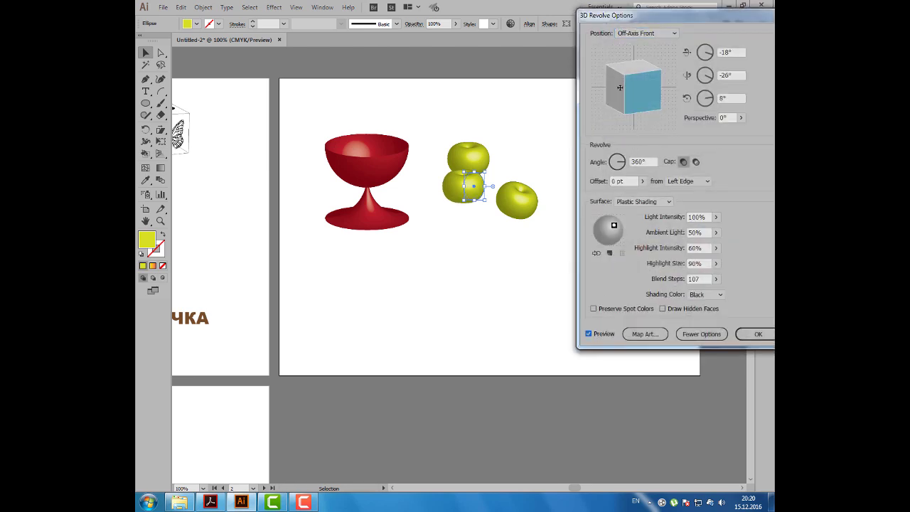
{"action": "left_click_drag", "start_coordinate": [637, 71], "coordinate": [614, 84]}
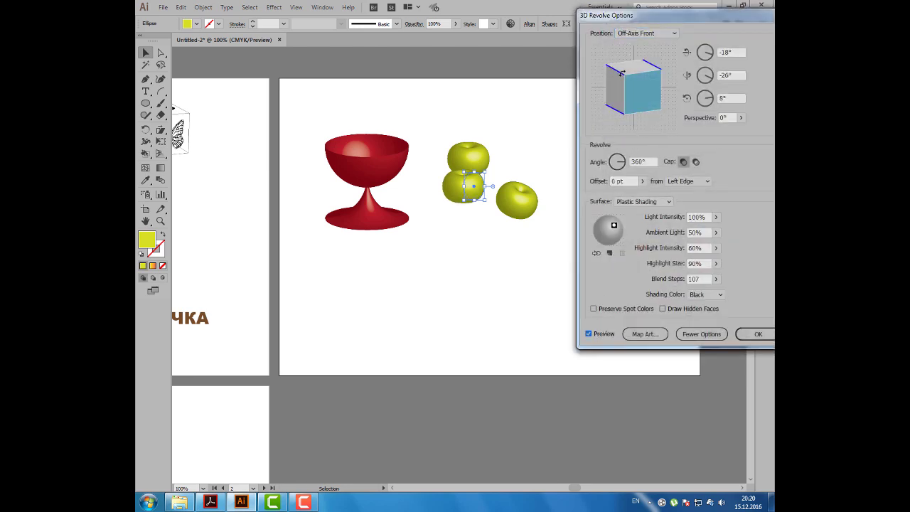
{"action": "left_click", "coordinate": [757, 334]}
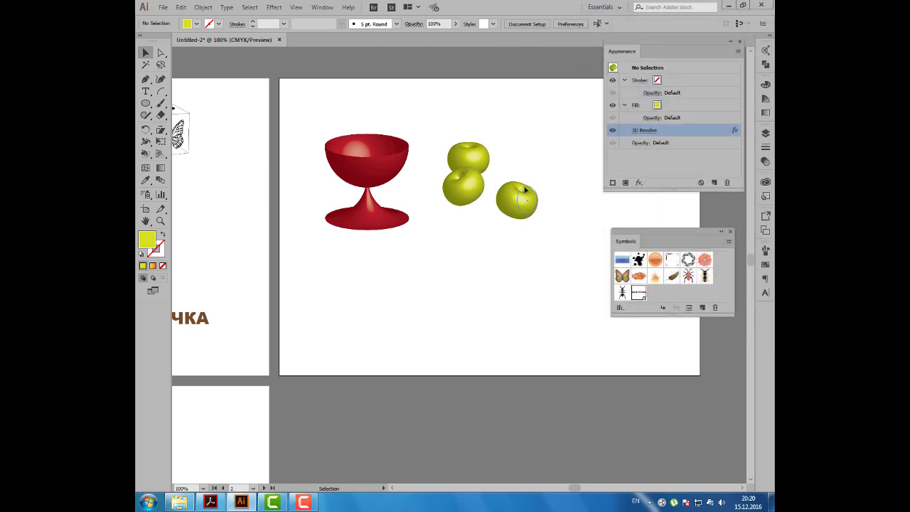
- Move the right apple level with the others and scale all three apples down together
{"action": "mouse_move", "coordinate": [519, 199]}
{"action": "left_mouse_down"}
{"action": "mouse_move", "coordinate": [516, 162]}
{"action": "mouse_move", "coordinate": [366, 149]}
{"action": "mouse_move", "coordinate": [470, 176]}
{"action": "left_mouse_up"}
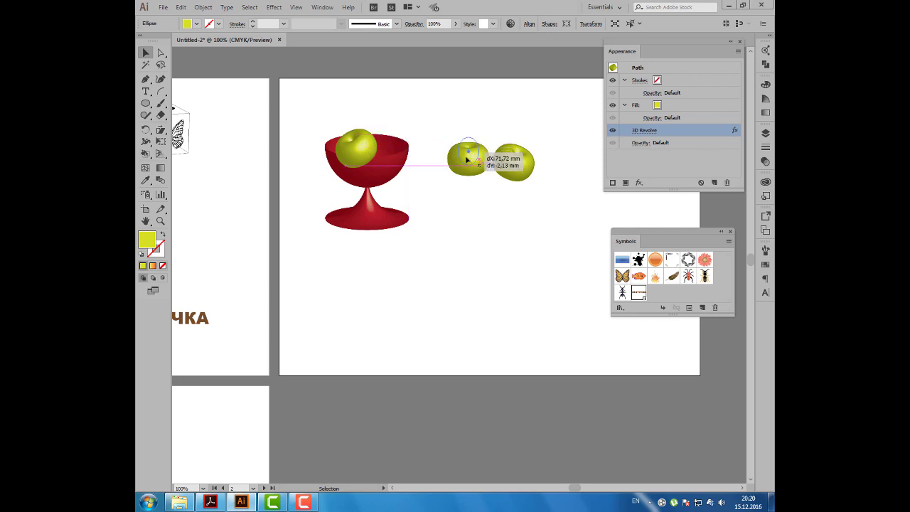
{"action": "left_click_drag", "start_coordinate": [558, 133], "coordinate": [463, 189]}
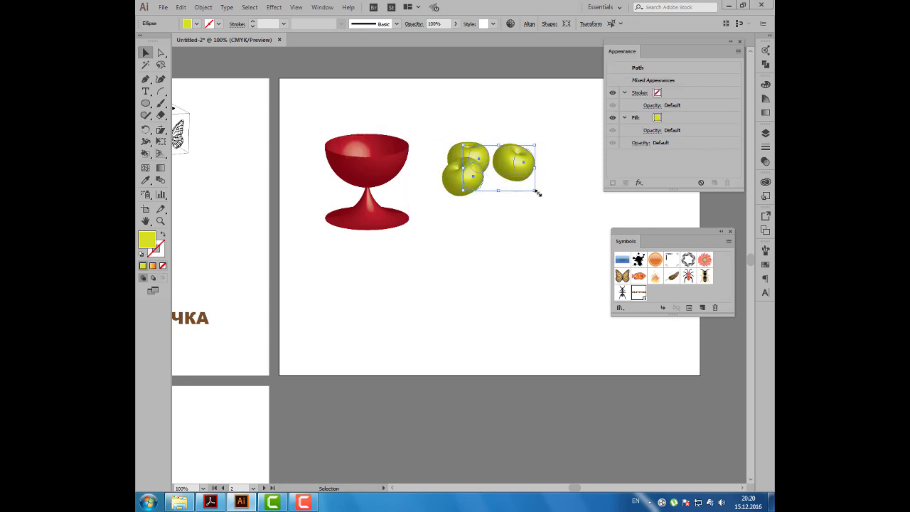
{"action": "left_click_drag", "start_coordinate": [535, 190], "coordinate": [510, 172]}
{"action": "left_click", "coordinate": [520, 184]}
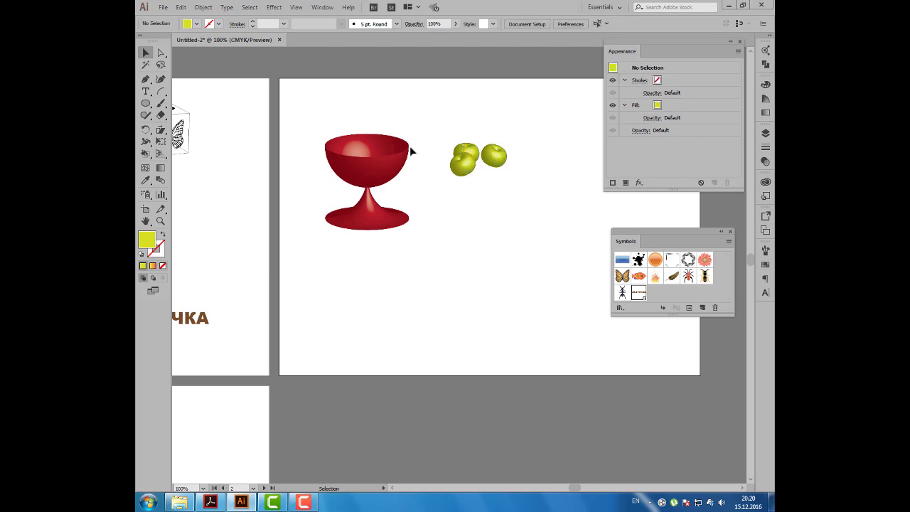
- Select the apple cluster, check it in Outline view with Ctrl+Y, and nudge the lower apple aside
{"action": "left_click_drag", "start_coordinate": [448, 132], "coordinate": [516, 181]}
{"action": "left_click", "coordinate": [204, 7]}
{"action": "mouse_move", "coordinate": [218, 30]}
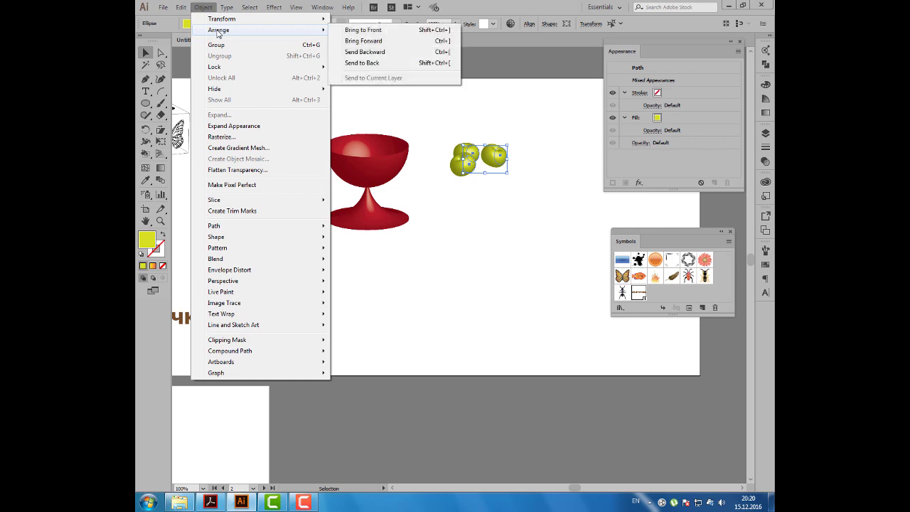
{"action": "left_click", "coordinate": [478, 225]}
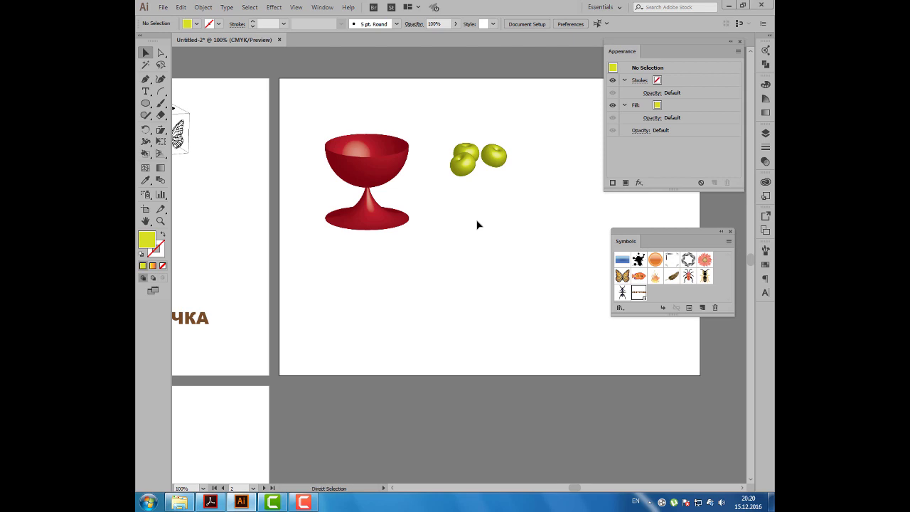
{"action": "key", "text": "ctrl+y"}
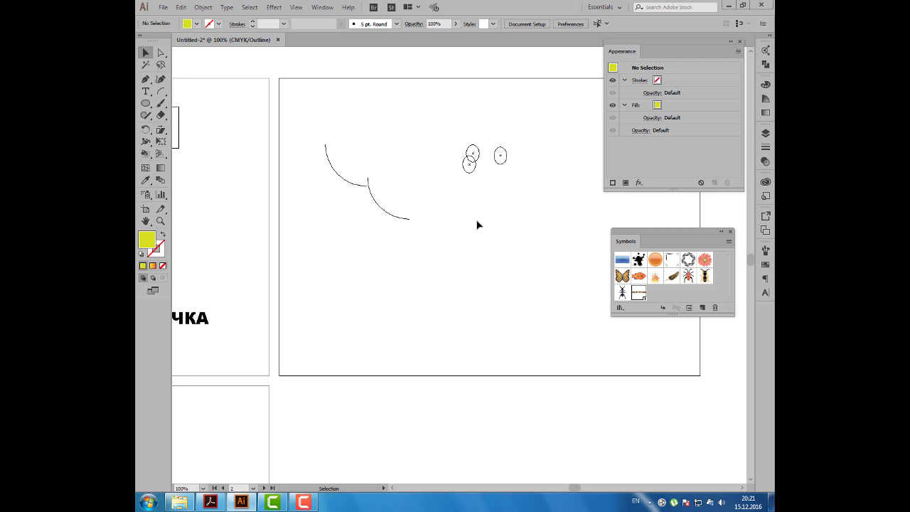
{"action": "key", "text": "ctrl+y"}
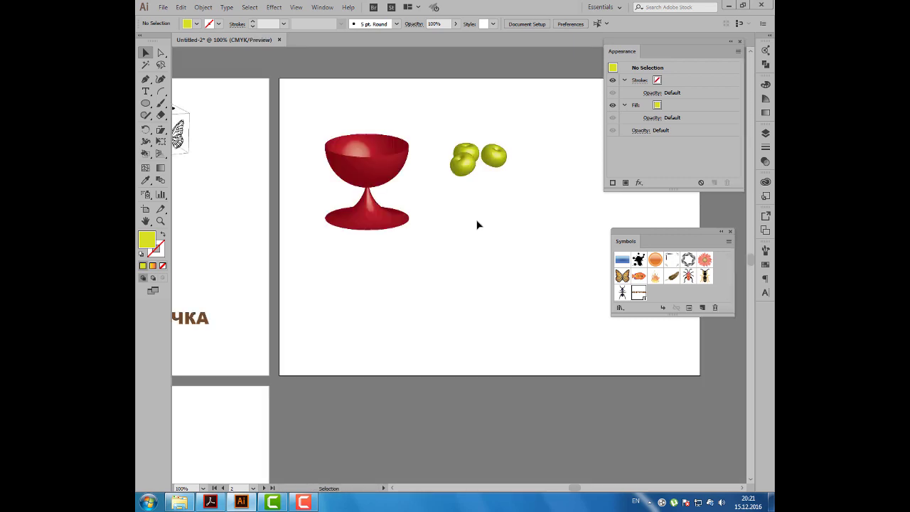
{"action": "mouse_move", "coordinate": [463, 165]}
{"action": "left_mouse_down"}
{"action": "mouse_move", "coordinate": [361, 158]}
{"action": "mouse_move", "coordinate": [448, 171]}
{"action": "left_mouse_up"}
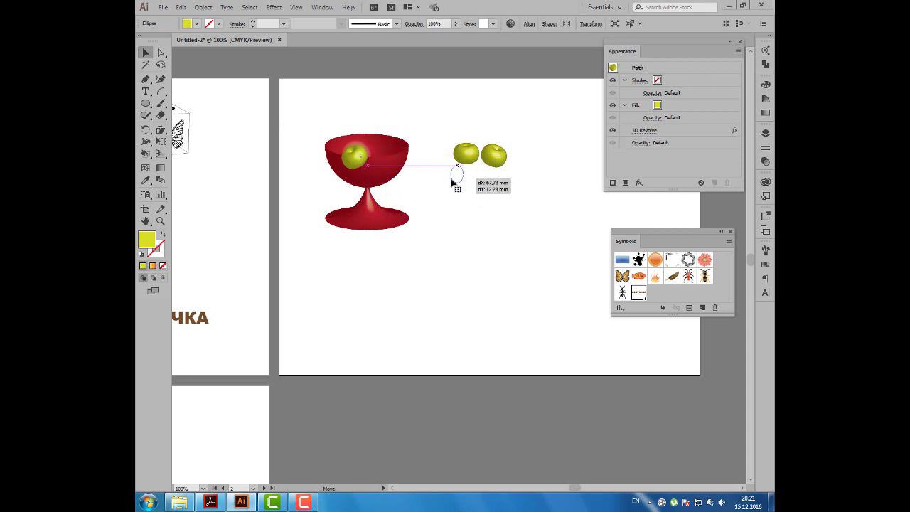
- Expand the red goblet's 3D appearance and ungroup it twice
{"action": "left_click", "coordinate": [342, 172]}
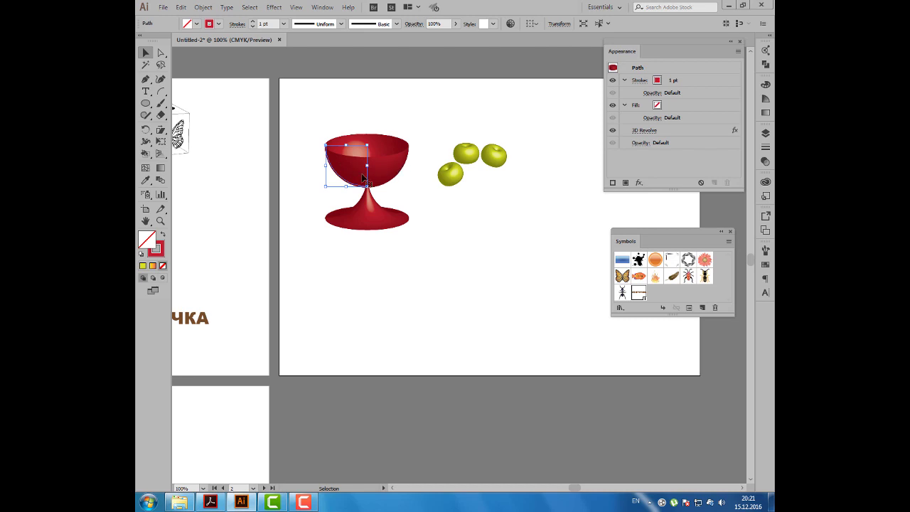
{"action": "left_click", "coordinate": [204, 7]}
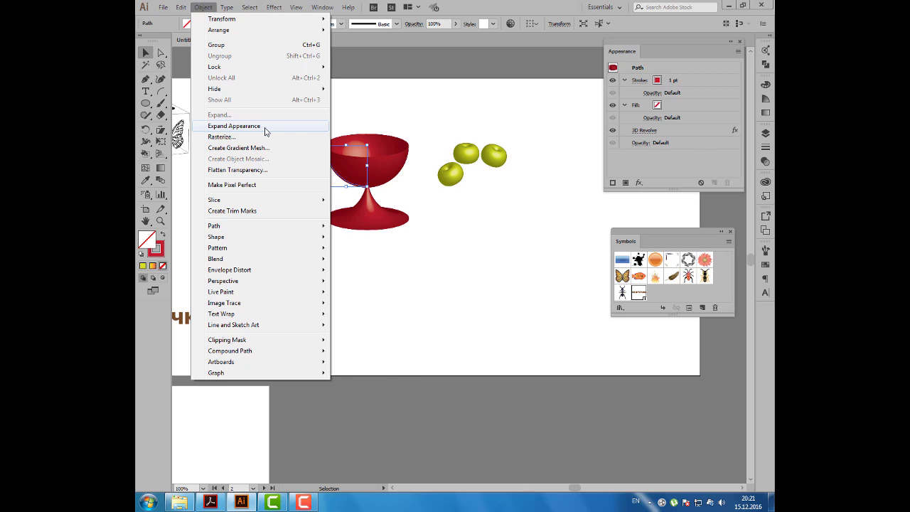
{"action": "left_click", "coordinate": [264, 131]}
{"action": "left_click", "coordinate": [203, 7]}
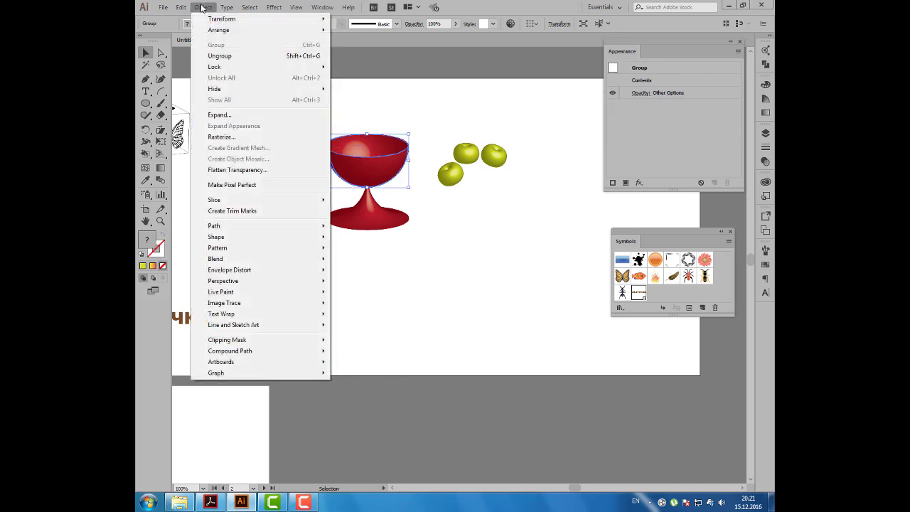
{"action": "left_click", "coordinate": [219, 56]}
{"action": "left_click", "coordinate": [203, 7]}
{"action": "left_click", "coordinate": [229, 55]}
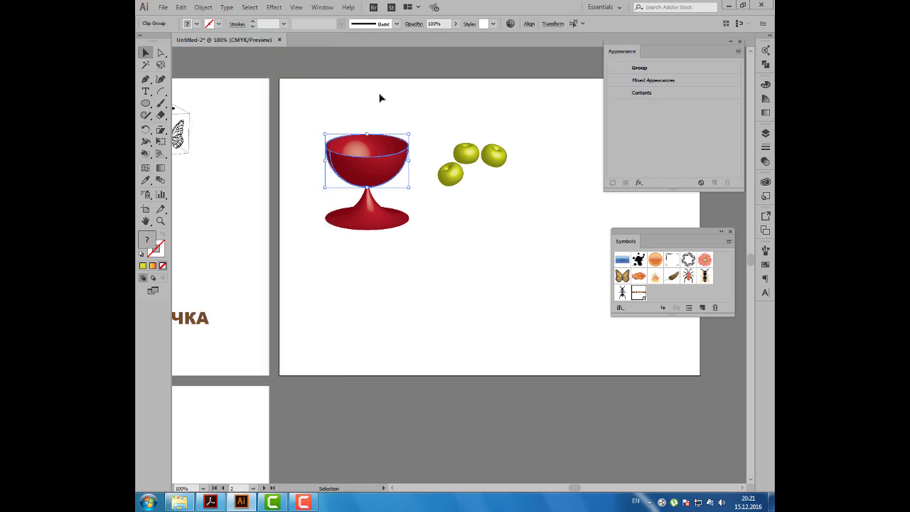
- Select the goblet's bowl on its own to adjust its stacking order
{"action": "left_click", "coordinate": [322, 106]}
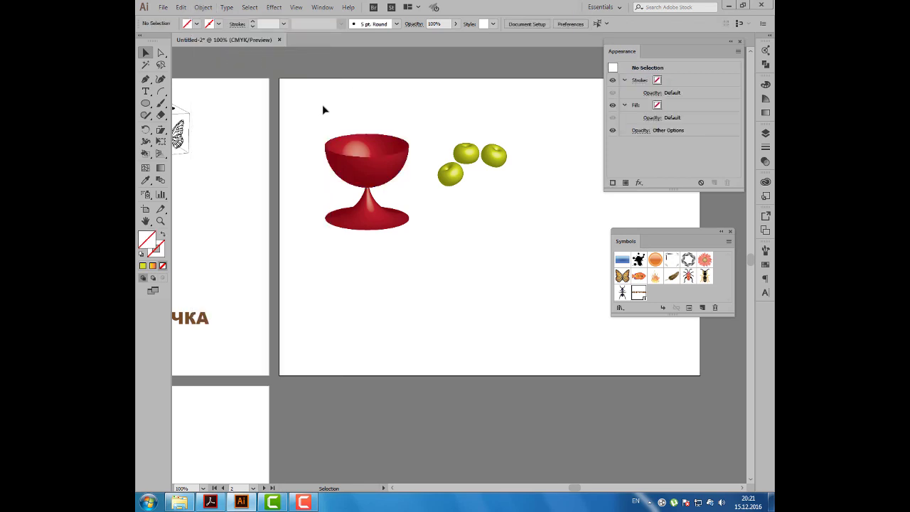
{"action": "left_click", "coordinate": [365, 169]}
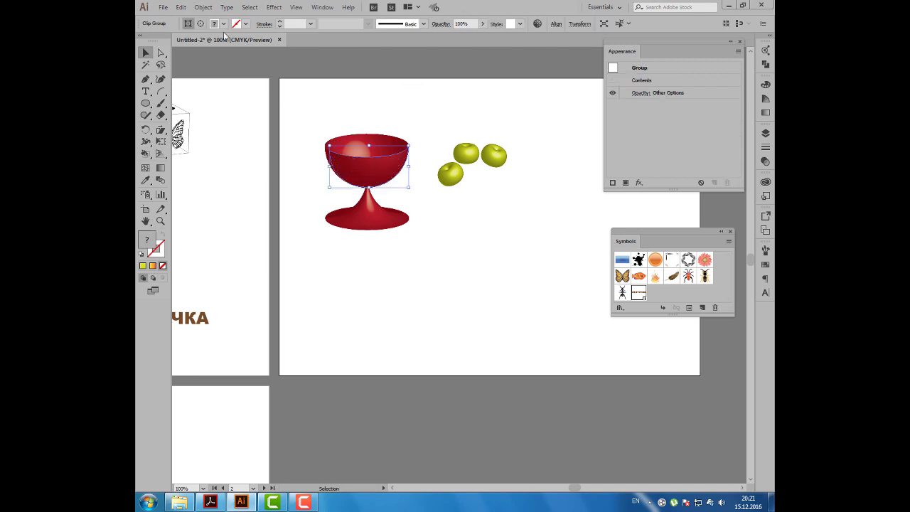
{"action": "left_click", "coordinate": [203, 8]}
{"action": "mouse_move", "coordinate": [219, 30]}
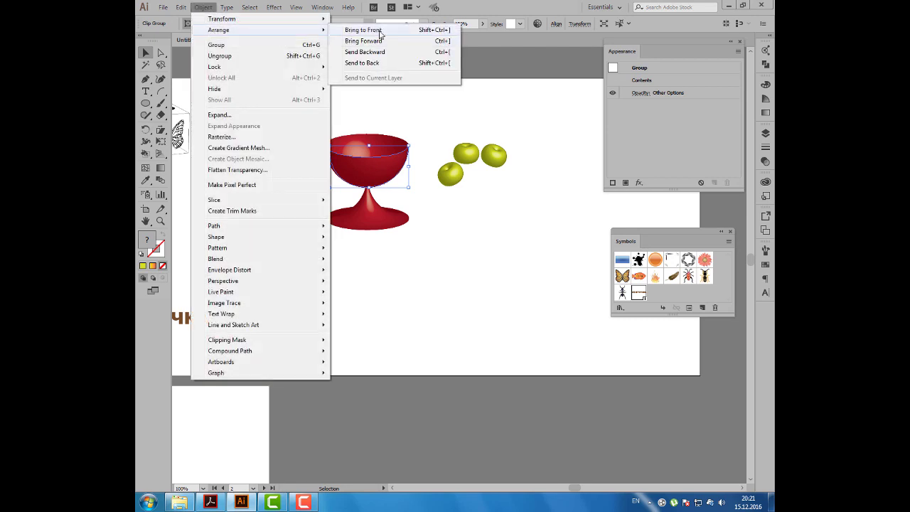
- Bring the bowl to the front and drag all three apples into it
{"action": "left_click", "coordinate": [379, 31]}
{"action": "left_click_drag", "start_coordinate": [459, 179], "coordinate": [358, 156]}
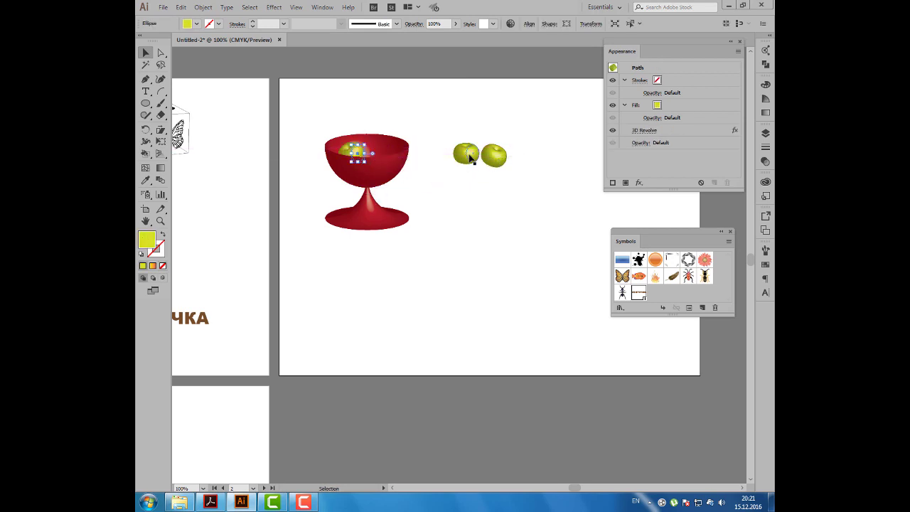
{"action": "left_click_drag", "start_coordinate": [469, 156], "coordinate": [369, 158]}
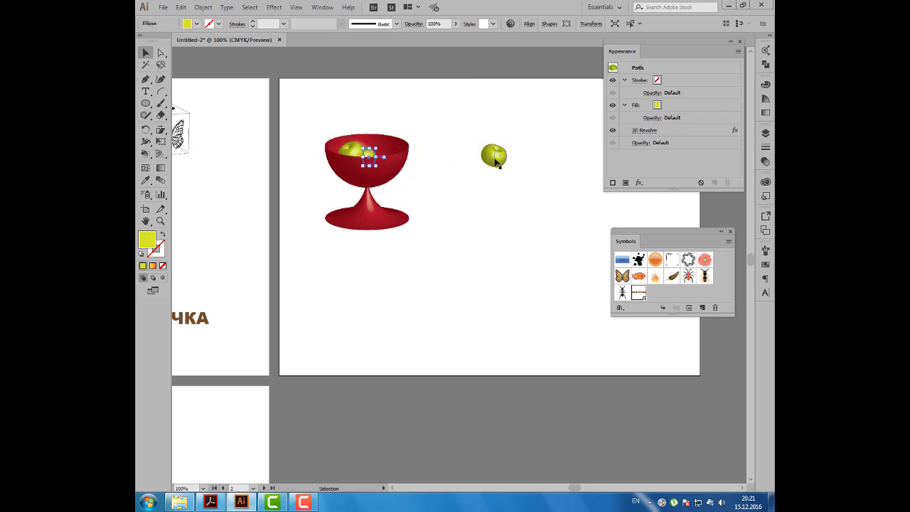
{"action": "left_click_drag", "start_coordinate": [497, 160], "coordinate": [385, 153]}
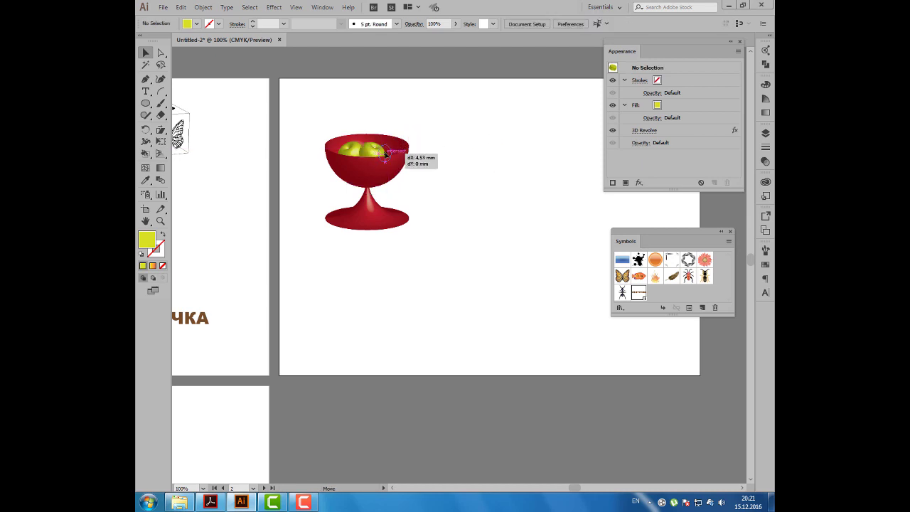
{"action": "left_click", "coordinate": [462, 126]}
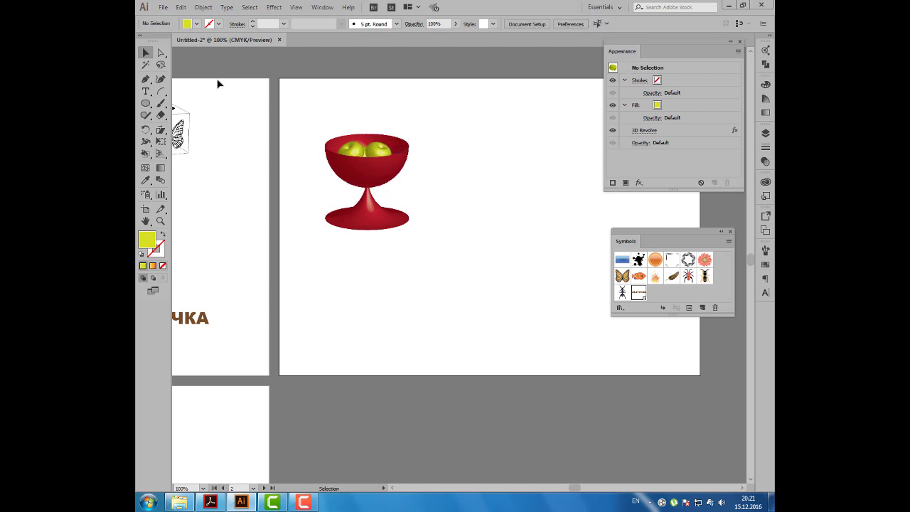
{"action": "left_click", "coordinate": [146, 79]}
- Draw a three-anchor curved path beside the bowl with a yellow stroke and no fill, then select it
{"action": "key", "text": "shift+x"}
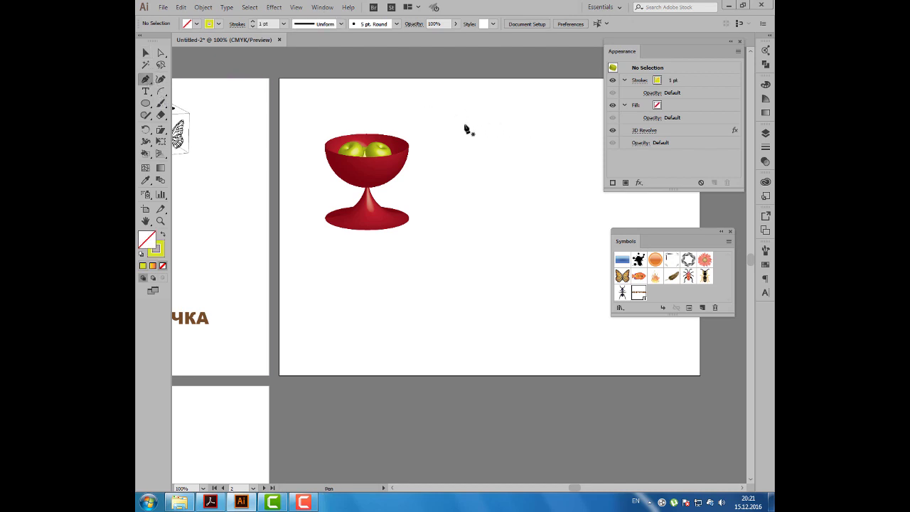
{"action": "left_click_drag", "start_coordinate": [465, 125], "coordinate": [481, 127]}
{"action": "left_click_drag", "start_coordinate": [479, 171], "coordinate": [503, 211]}
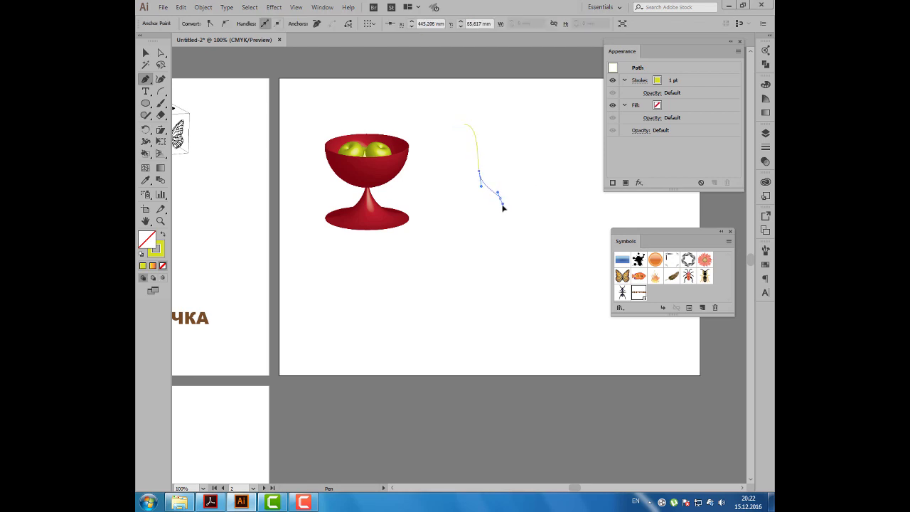
{"action": "left_click_drag", "start_coordinate": [467, 236], "coordinate": [468, 258]}
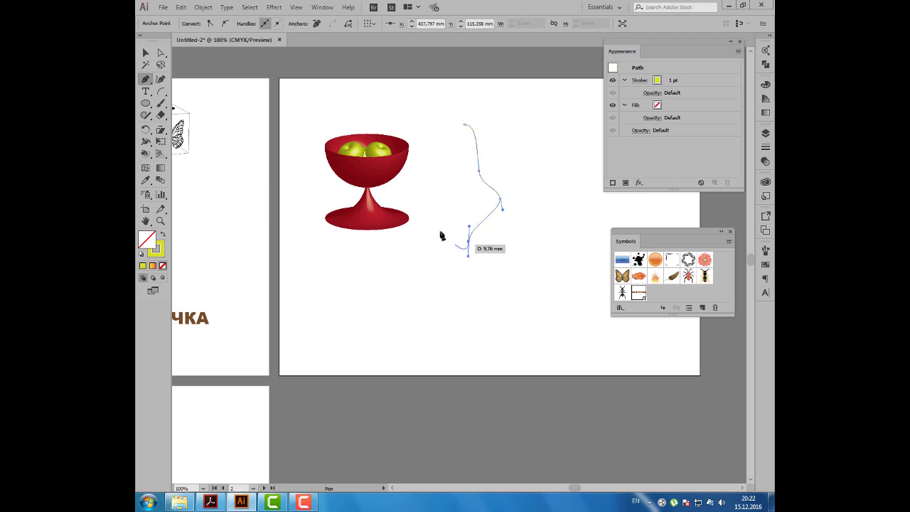
{"action": "left_click", "coordinate": [409, 274], "text": "ctrl"}
{"action": "left_click", "coordinate": [145, 53]}
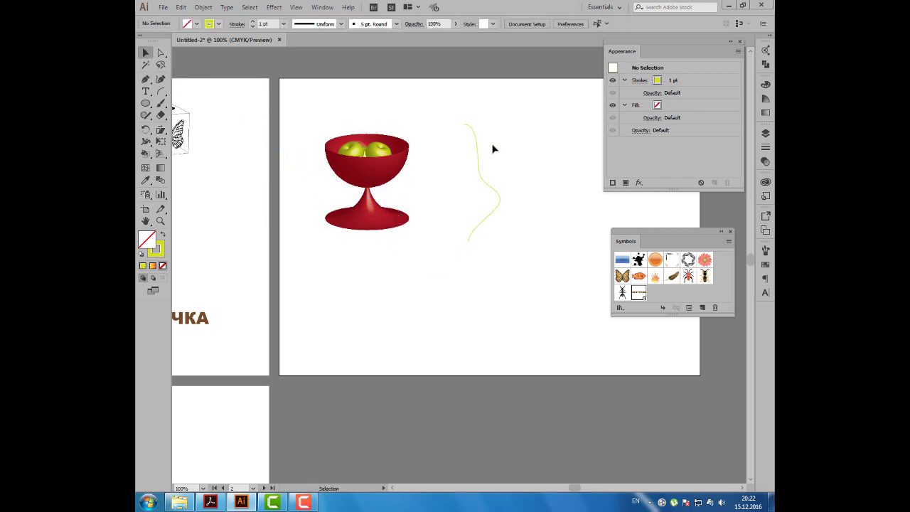
{"action": "left_click", "coordinate": [467, 142]}
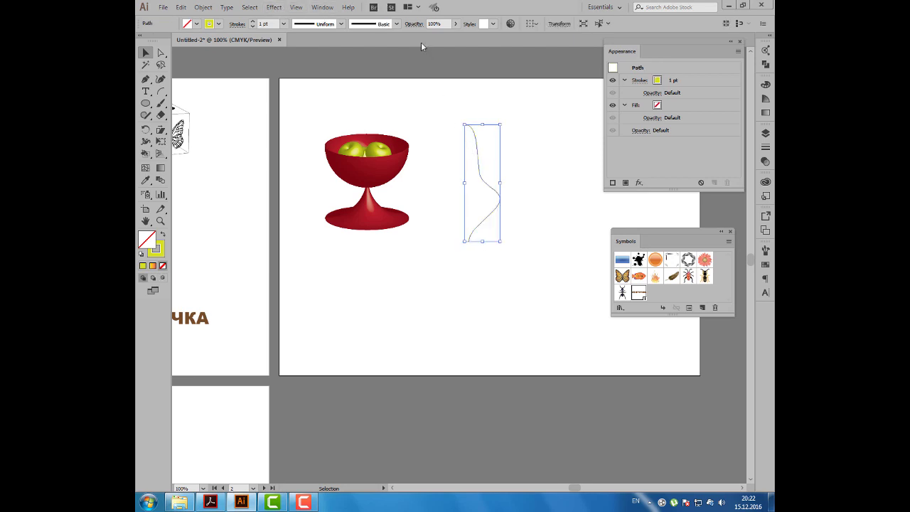
{"action": "left_click_drag", "start_coordinate": [515, 84], "coordinate": [417, 79]}
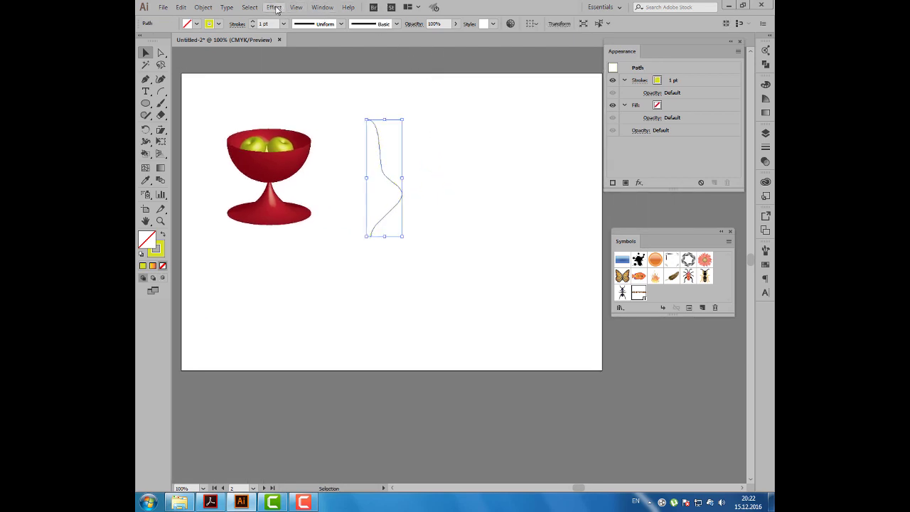
- Revolve the yellow curve in 3D from its Right Edge, with blend steps raised to 157
{"action": "left_click", "coordinate": [274, 7]}
{"action": "left_click", "coordinate": [427, 78]}
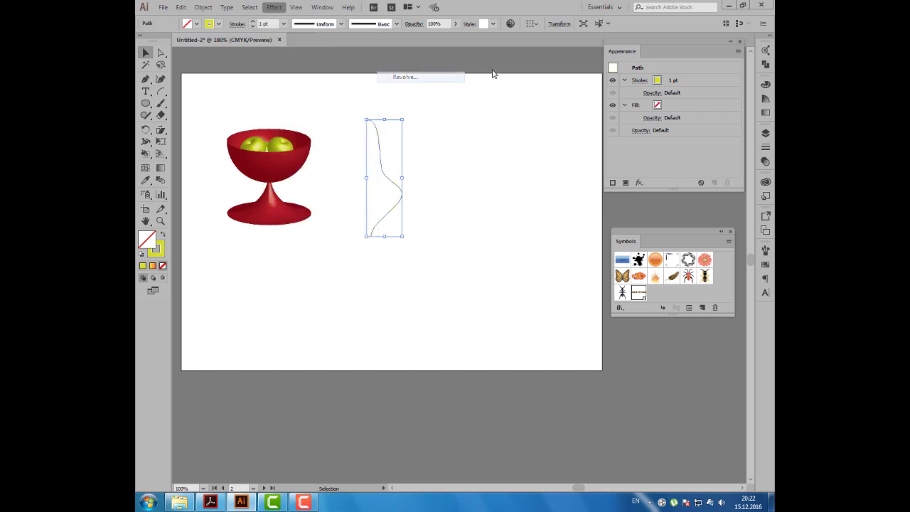
{"action": "left_click", "coordinate": [604, 334]}
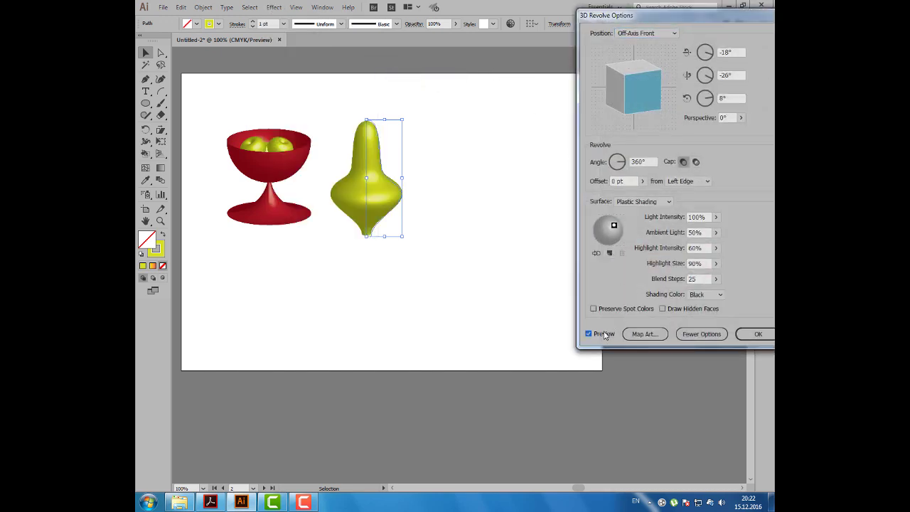
{"action": "left_click_drag", "start_coordinate": [652, 15], "coordinate": [567, 13]}
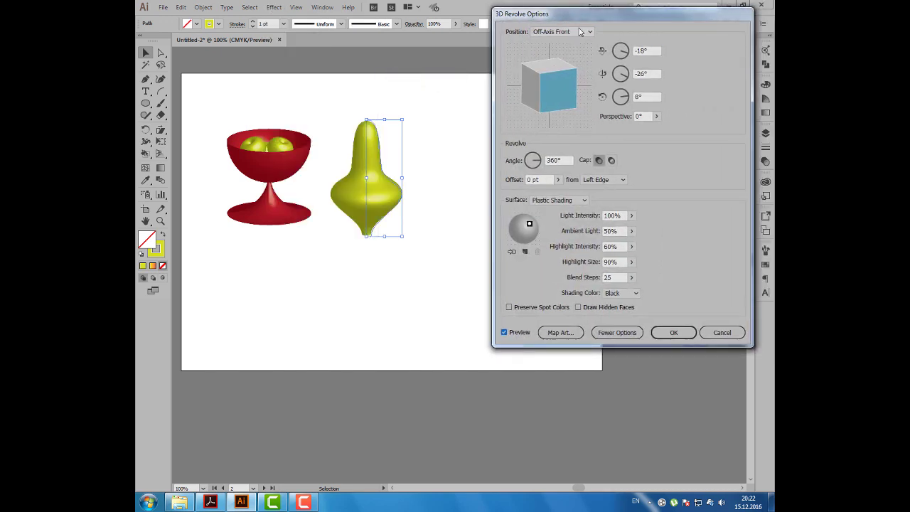
{"action": "left_click", "coordinate": [605, 180]}
{"action": "left_click", "coordinate": [598, 202]}
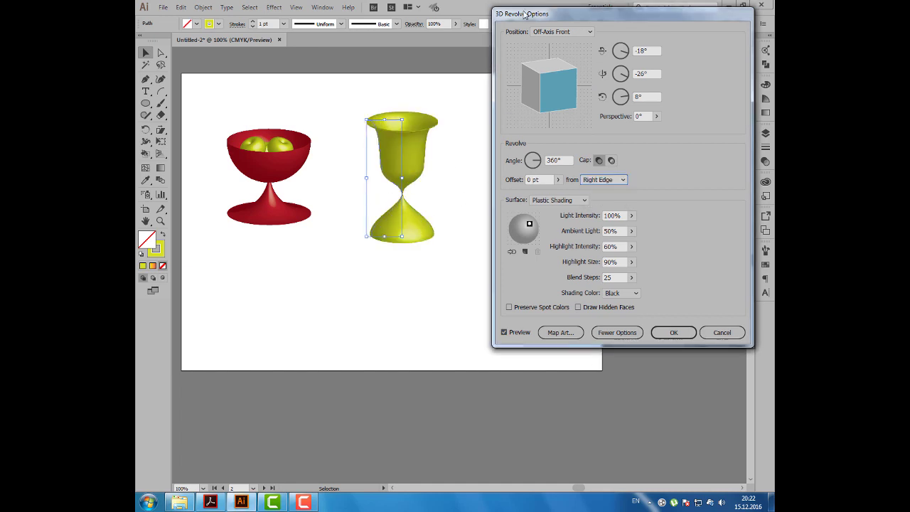
{"action": "left_click_drag", "start_coordinate": [536, 18], "coordinate": [523, 16]}
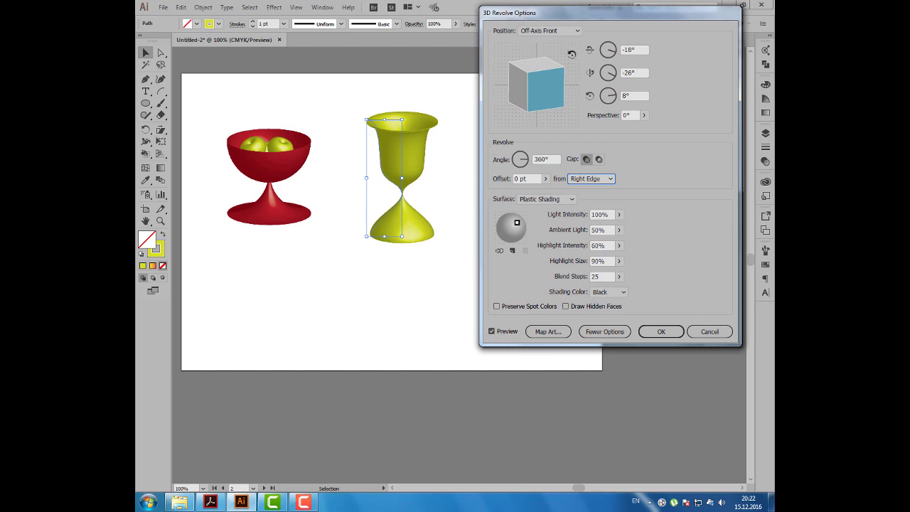
{"action": "left_click", "coordinate": [619, 276]}
{"action": "left_click_drag", "start_coordinate": [585, 293], "coordinate": [598, 295]}
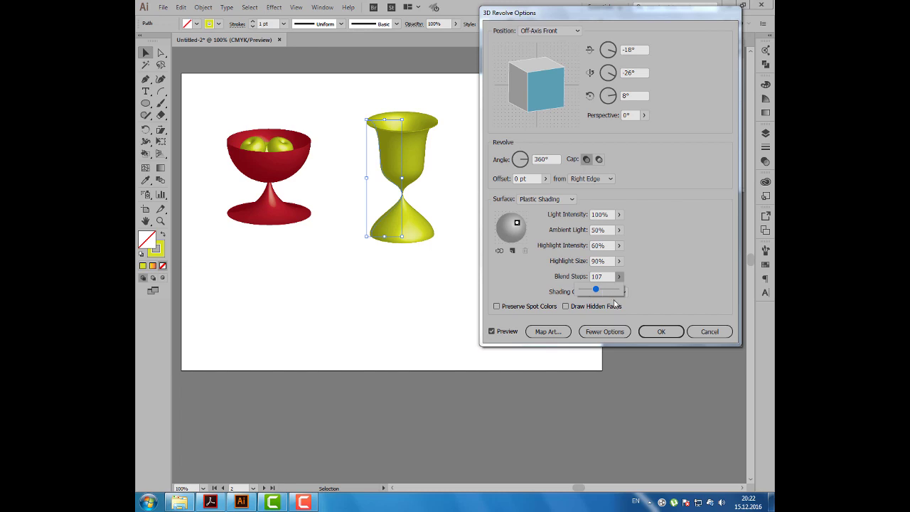
{"action": "left_click", "coordinate": [659, 334]}
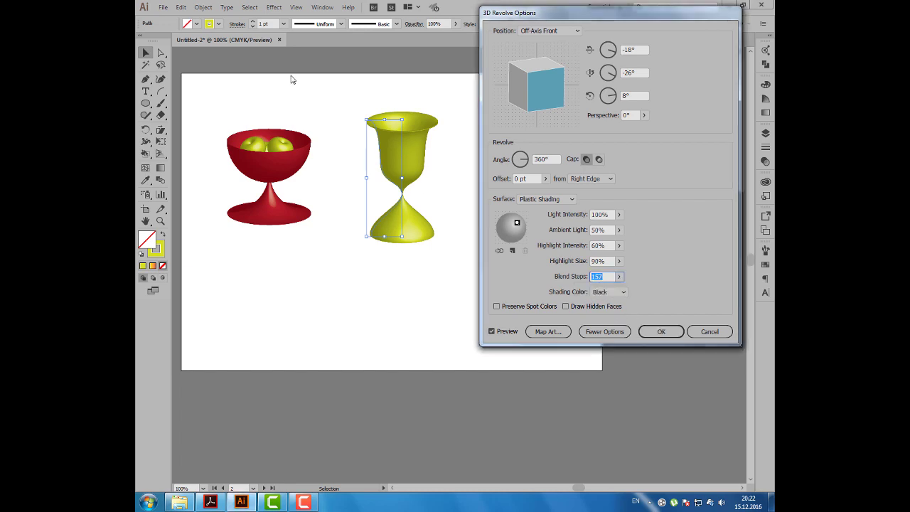
- Apply the yellow goblet's 3D revolve and pull its profile's bottom anchor inward to narrow the base
{"action": "left_click", "coordinate": [672, 332]}
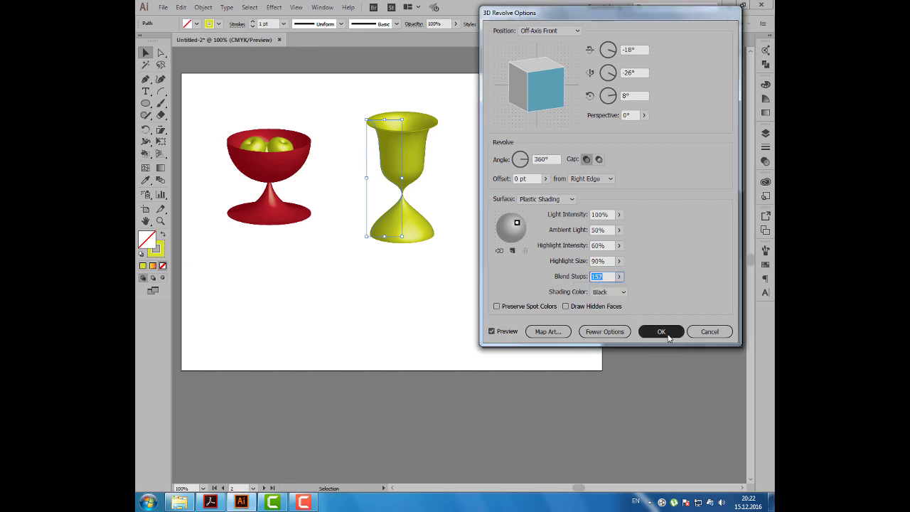
{"action": "key", "text": "a"}
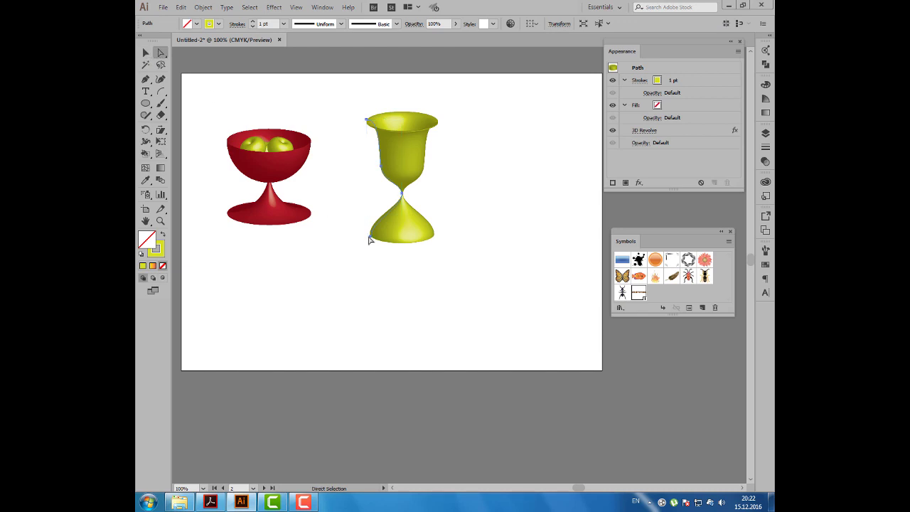
{"action": "left_click_drag", "start_coordinate": [369, 240], "coordinate": [382, 220]}
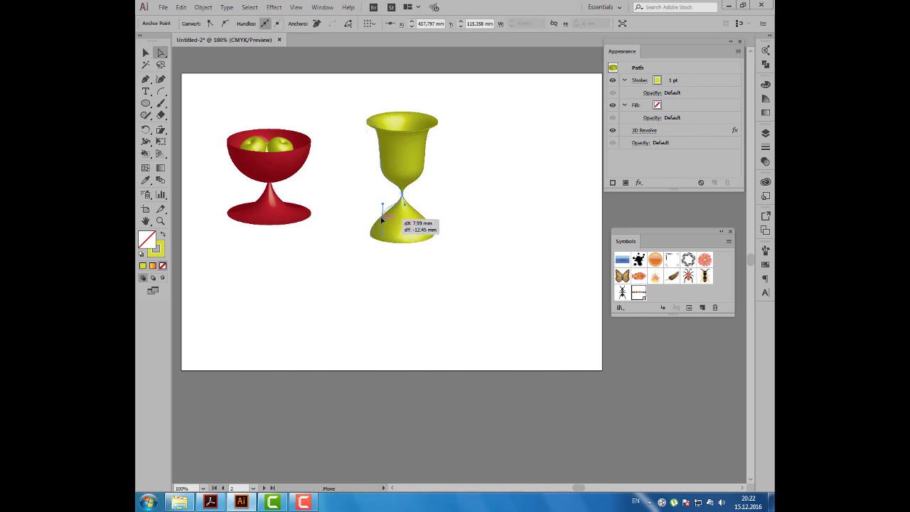
{"action": "left_click_drag", "start_coordinate": [382, 220], "coordinate": [382, 222]}
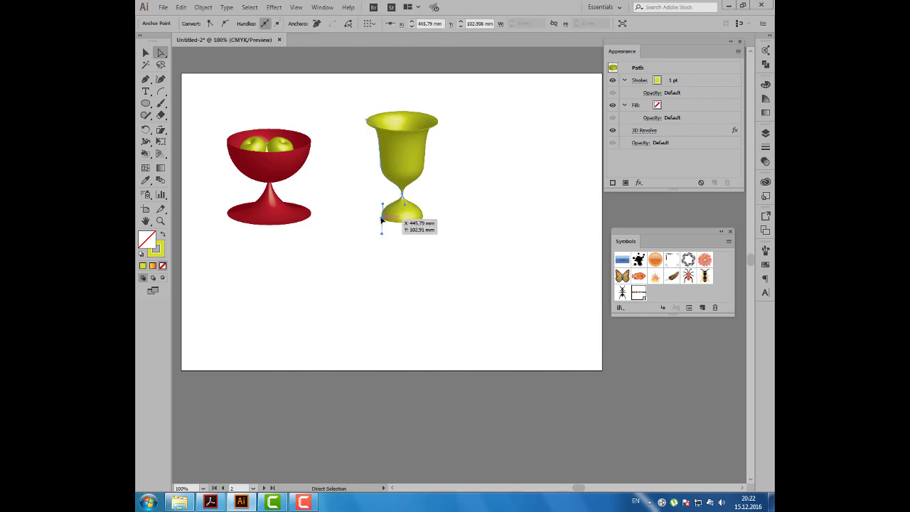
{"action": "left_click", "coordinate": [429, 238]}
- Move the yellow goblet left, closer to the red bowl
{"action": "left_click", "coordinate": [146, 53]}
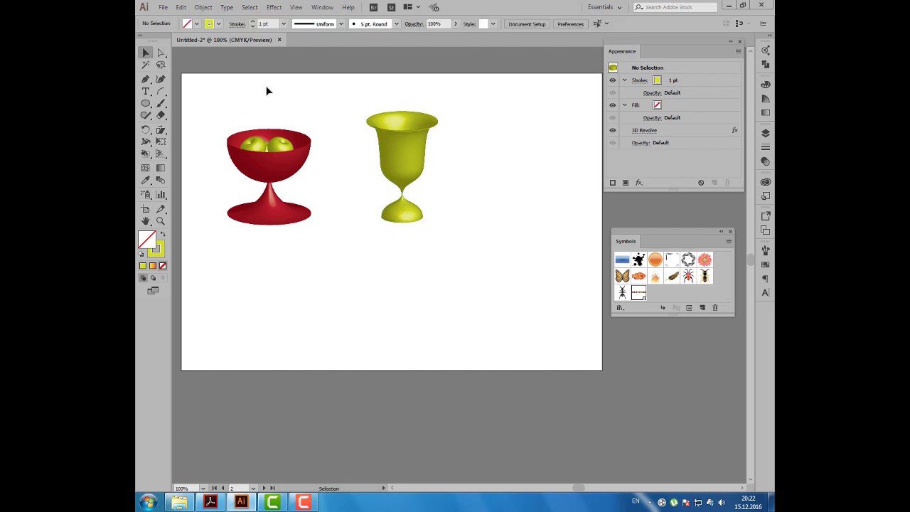
{"action": "left_click_drag", "start_coordinate": [392, 154], "coordinate": [373, 163]}
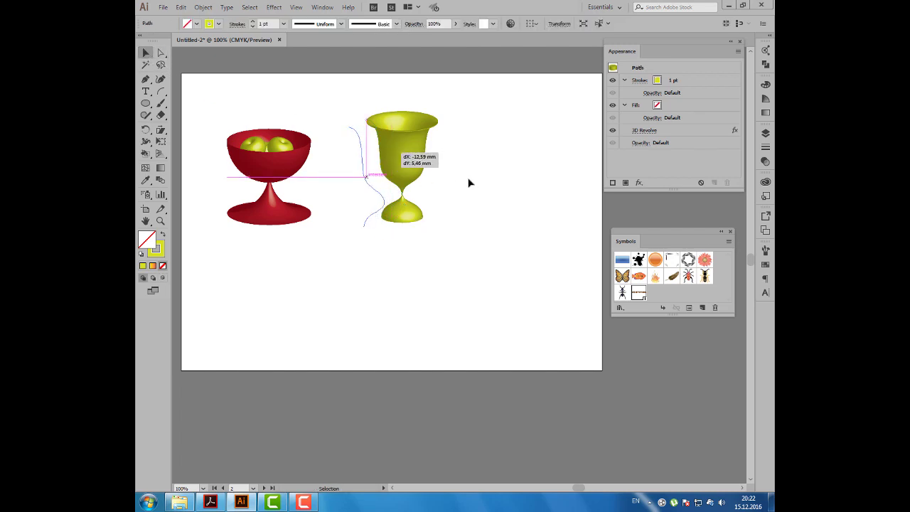
{"action": "left_click", "coordinate": [469, 186]}
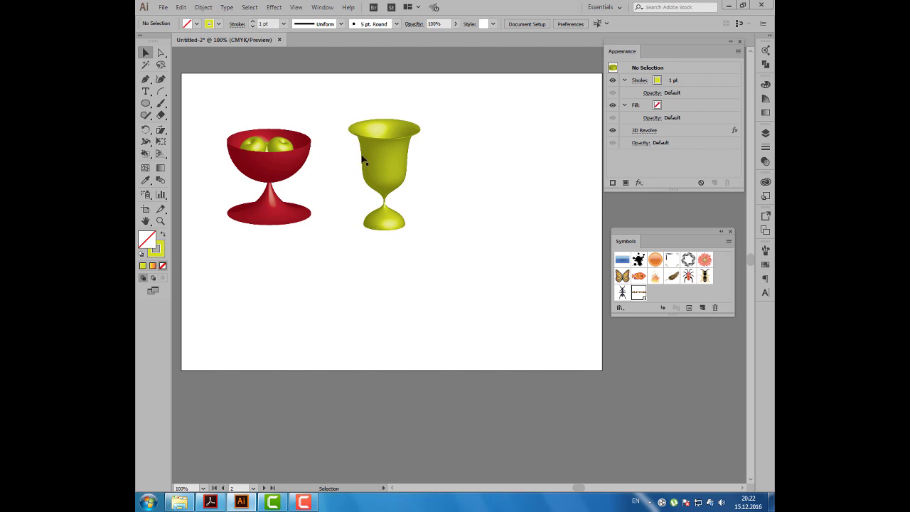
{"action": "left_click", "coordinate": [280, 151]}
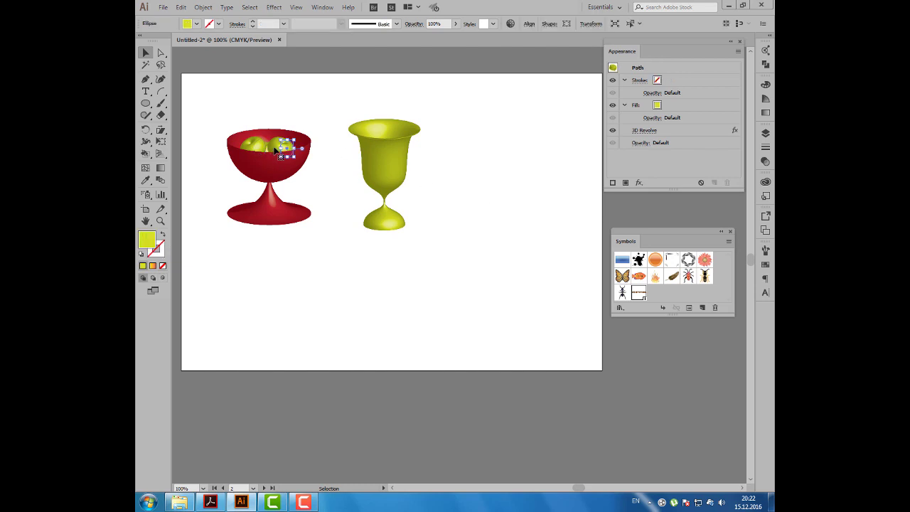
- Drag the small shine ellipse from the right apple onto the left apple
{"action": "mouse_move", "coordinate": [275, 149]}
{"action": "left_mouse_down"}
{"action": "mouse_move", "coordinate": [245, 150]}
{"action": "mouse_move", "coordinate": [292, 148]}
{"action": "mouse_move", "coordinate": [270, 148]}
{"action": "left_mouse_up"}
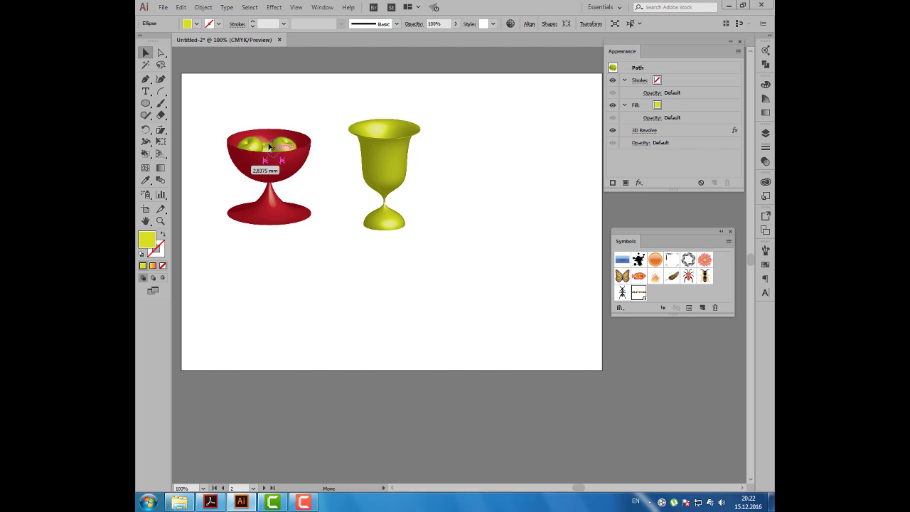
{"action": "left_click", "coordinate": [288, 106]}
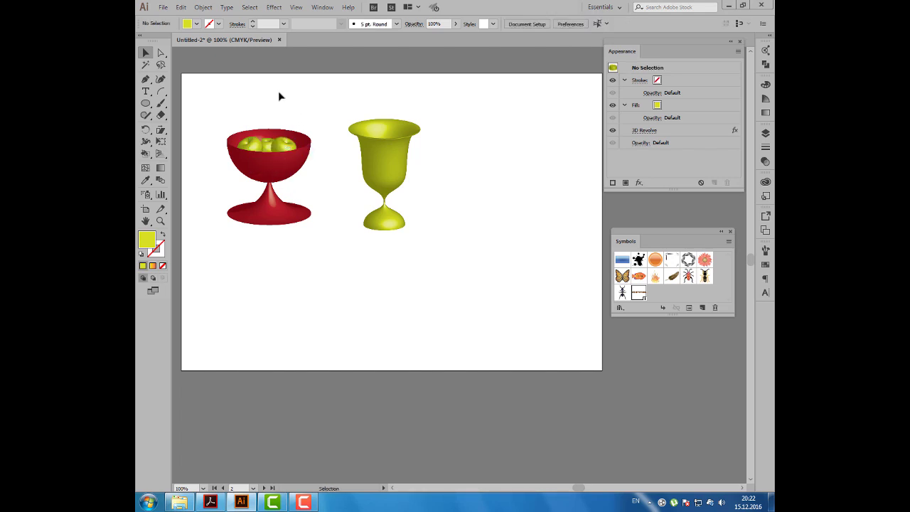
{"action": "left_click", "coordinate": [163, 8]}
- Open Revolve.ai from the Раздел 8 folder, the file with the 3D fir trees
{"action": "left_click", "coordinate": [178, 41]}
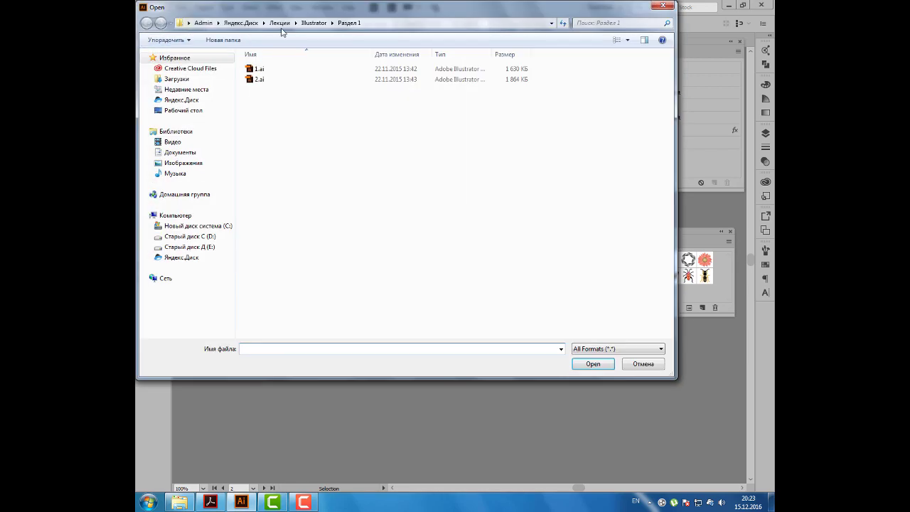
{"action": "left_click", "coordinate": [313, 23]}
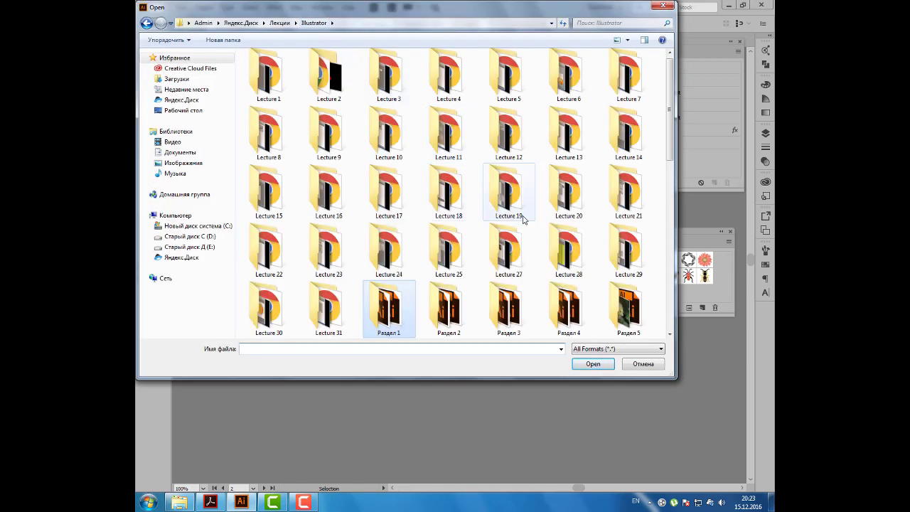
{"action": "scroll", "coordinate": [525, 217], "scroll_direction": "down", "scroll_amount": 3}
{"action": "scroll", "coordinate": [388, 204], "scroll_direction": "down", "scroll_amount": 3}
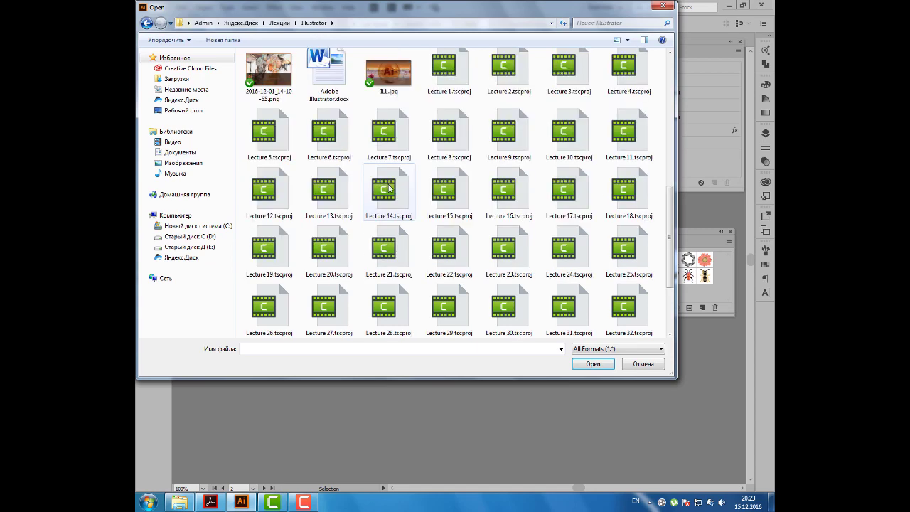
{"action": "scroll", "coordinate": [388, 204], "scroll_direction": "up", "scroll_amount": 3}
{"action": "scroll", "coordinate": [386, 159], "scroll_direction": "up", "scroll_amount": 3}
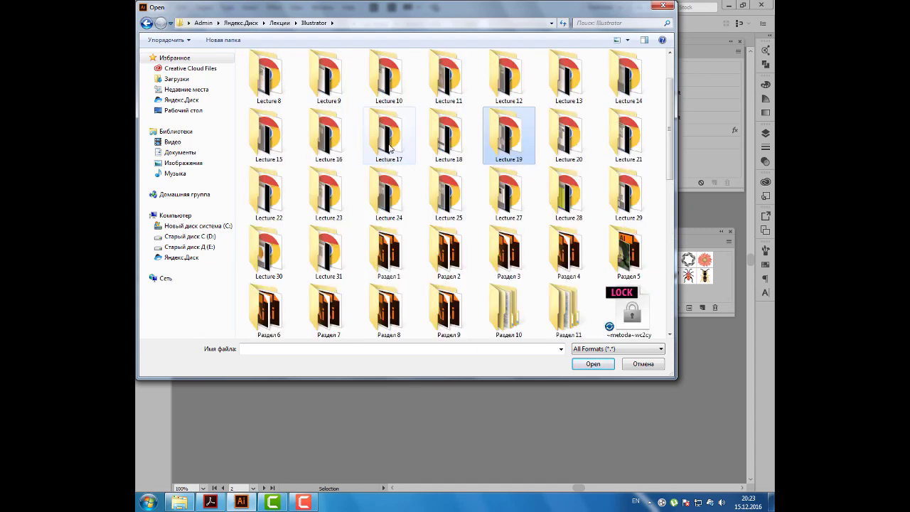
{"action": "double_click", "coordinate": [388, 309]}
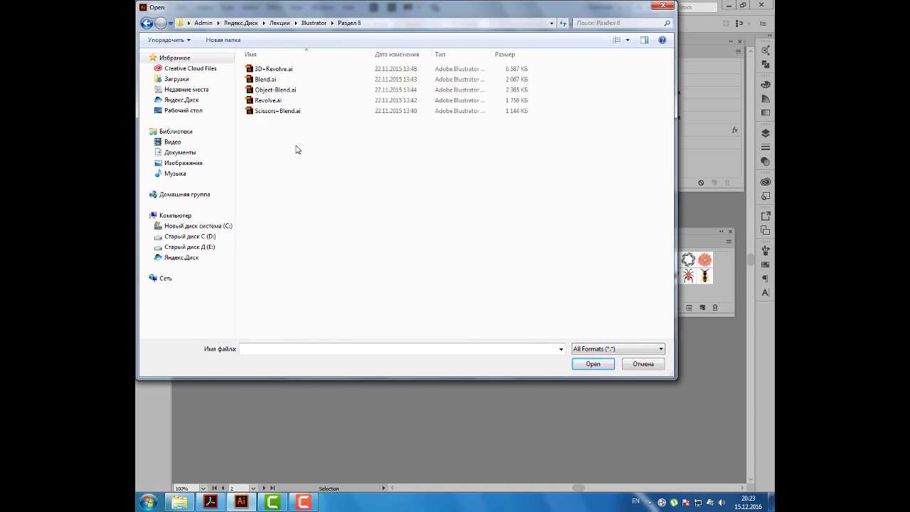
{"action": "left_click", "coordinate": [295, 101]}
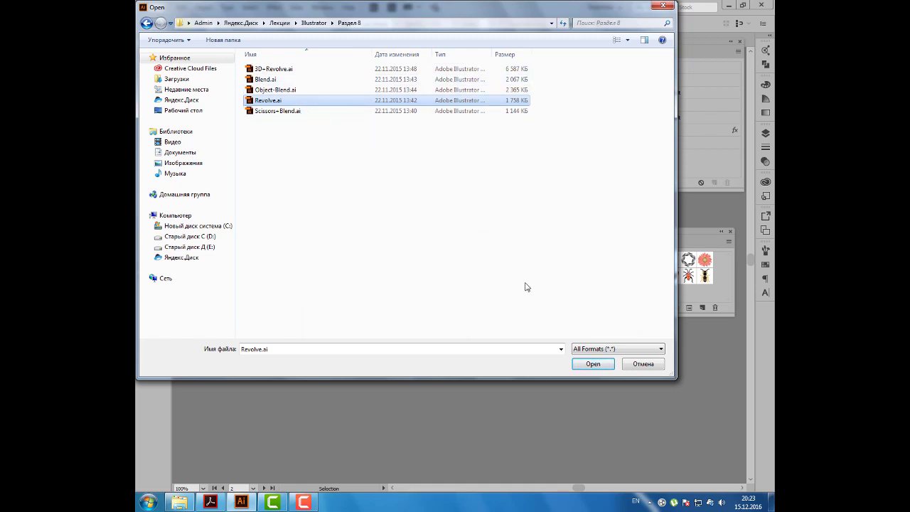
{"action": "left_click", "coordinate": [593, 363]}
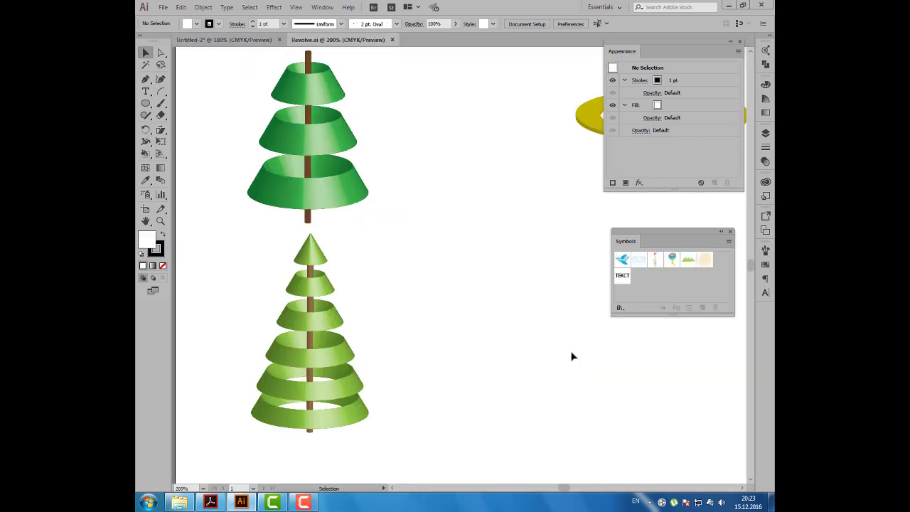
- Pan so the purple ringed planet sits left of centre with empty space to its right
{"action": "left_click_drag", "start_coordinate": [479, 195], "coordinate": [415, 164]}
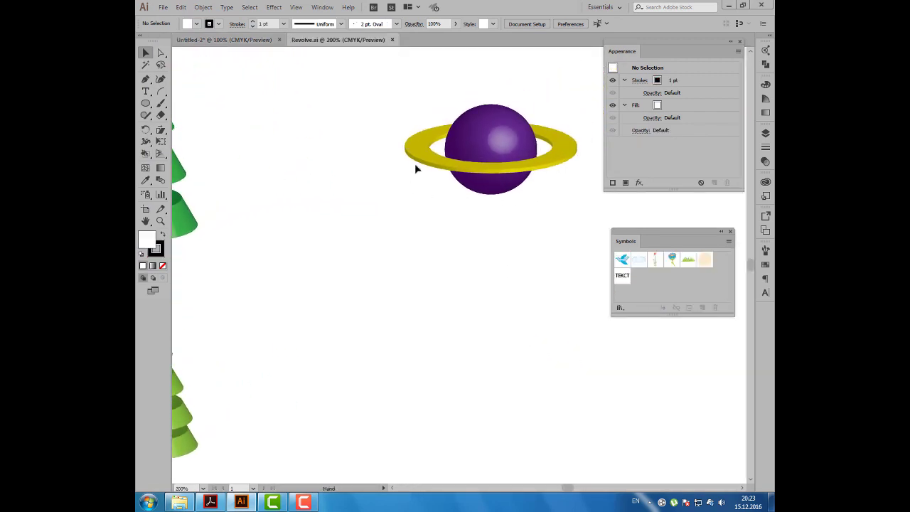
{"action": "left_click", "coordinate": [419, 153]}
{"action": "left_click_drag", "start_coordinate": [466, 207], "coordinate": [364, 233]}
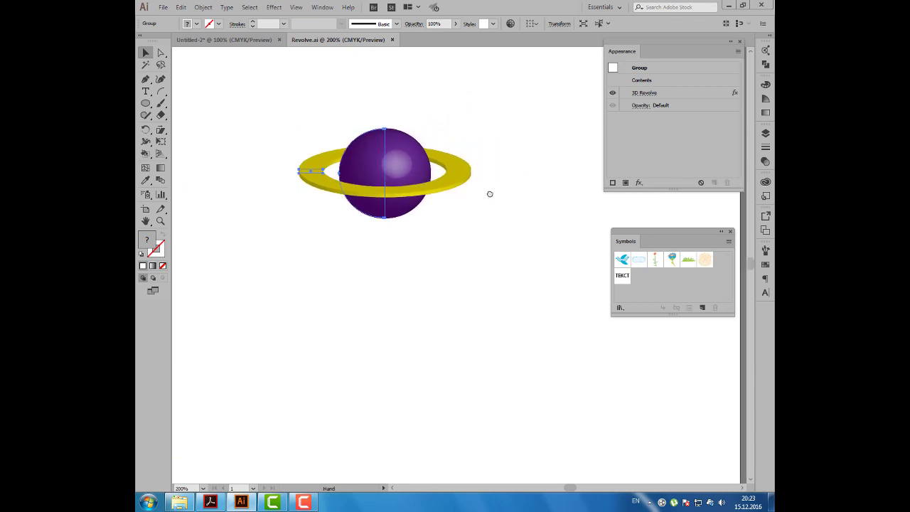
{"action": "left_click_drag", "start_coordinate": [490, 193], "coordinate": [460, 196]}
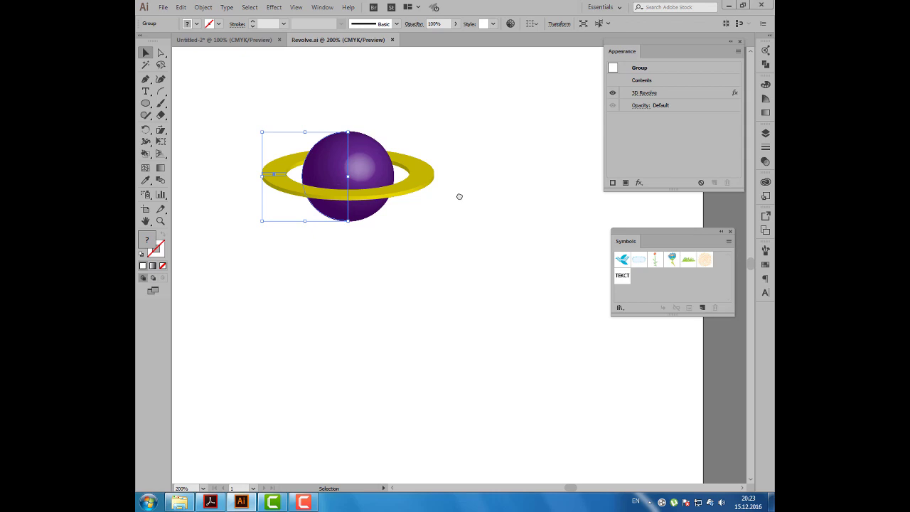
{"action": "left_click_drag", "start_coordinate": [471, 185], "coordinate": [448, 190]}
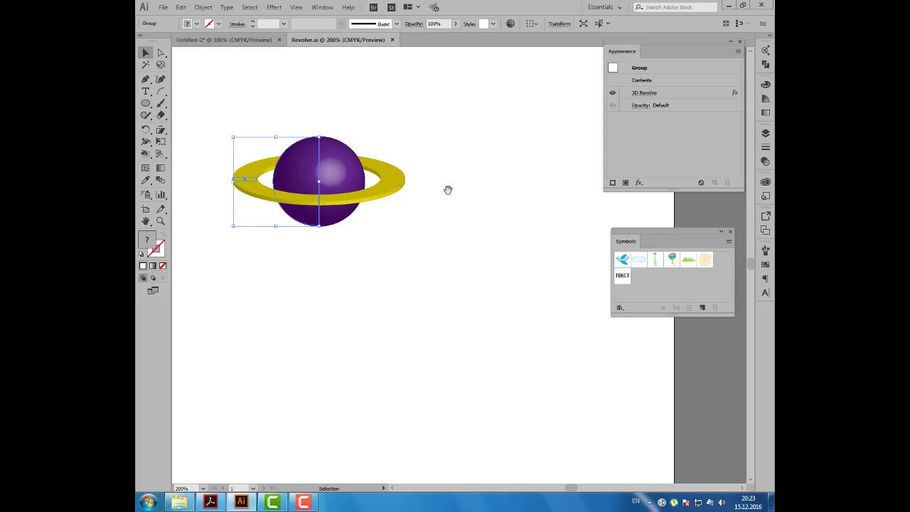
{"action": "left_click", "coordinate": [230, 101]}
- Draw a red-filled circle to the right of the purple planet
{"action": "left_click", "coordinate": [146, 103]}
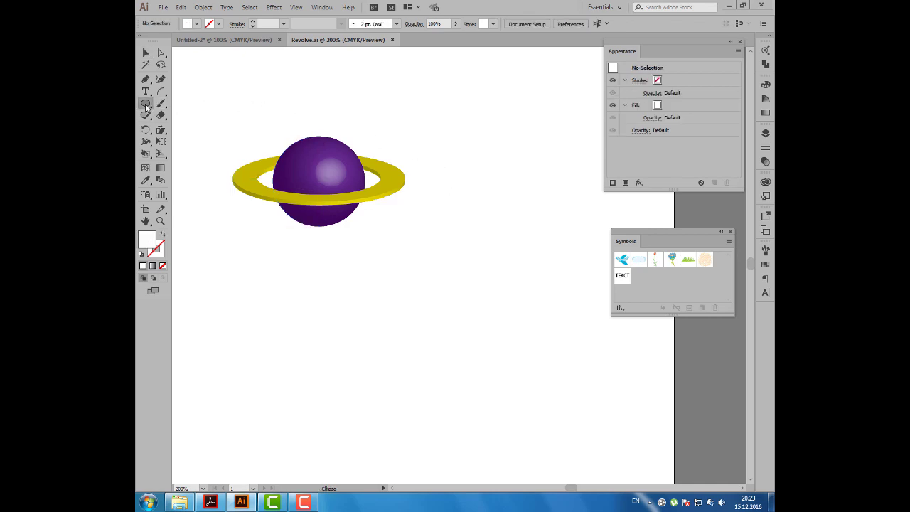
{"action": "left_click_drag", "start_coordinate": [442, 149], "coordinate": [543, 247]}
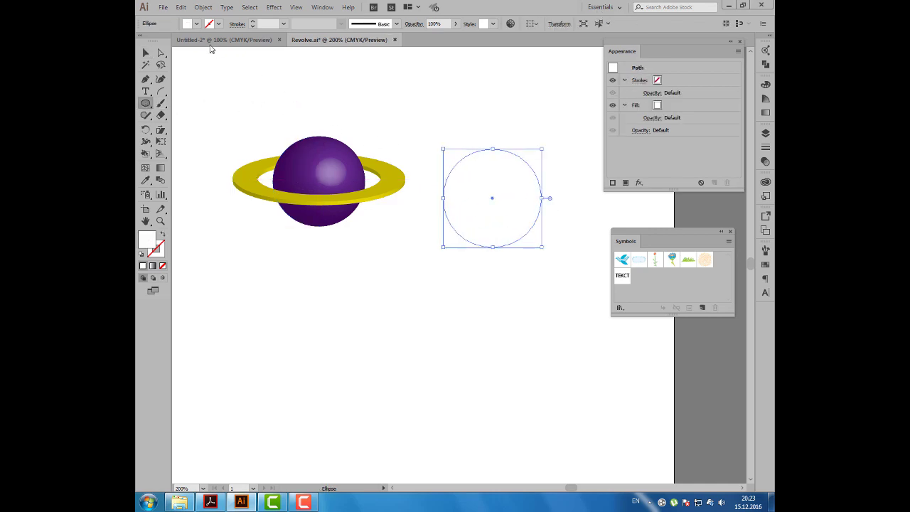
{"action": "left_click", "coordinate": [199, 25]}
{"action": "left_click", "coordinate": [169, 40]}
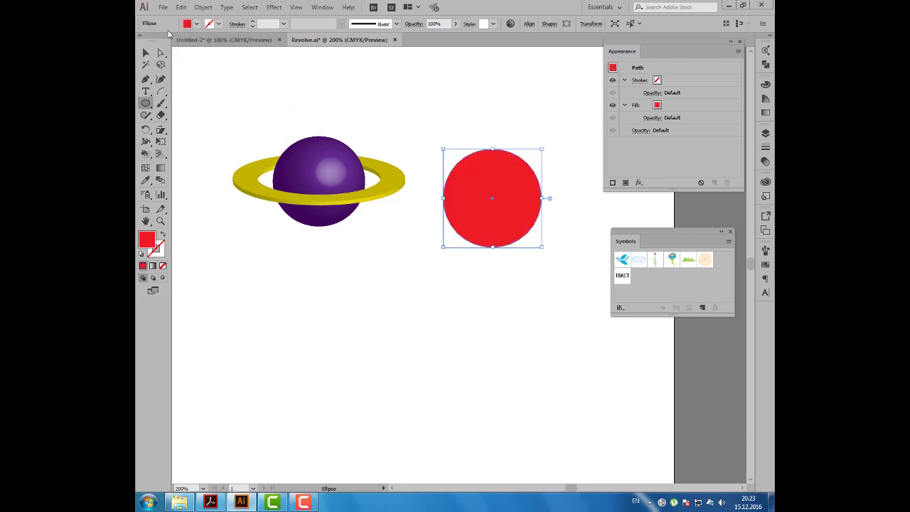
{"action": "left_click", "coordinate": [146, 53]}
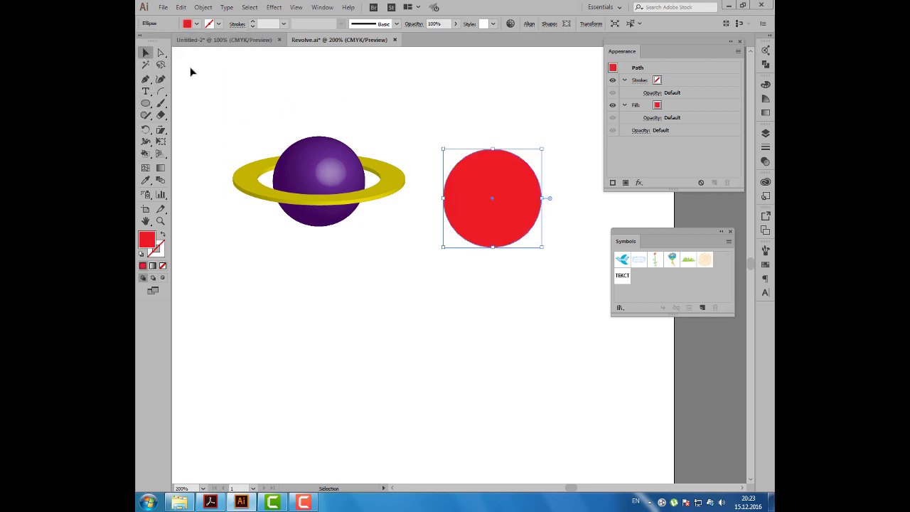
- Cut the circle at its top and bottom points with Scissors and delete the right half
{"action": "left_click", "coordinate": [162, 115]}
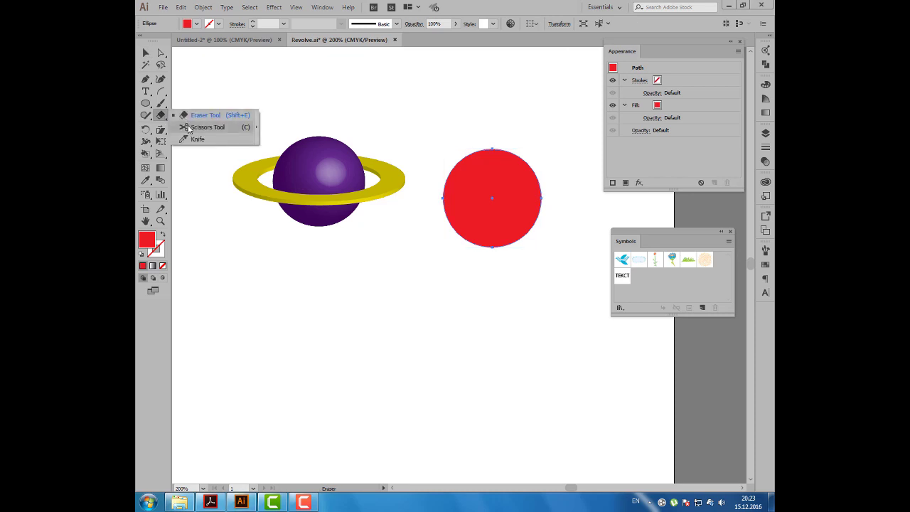
{"action": "left_click", "coordinate": [189, 127]}
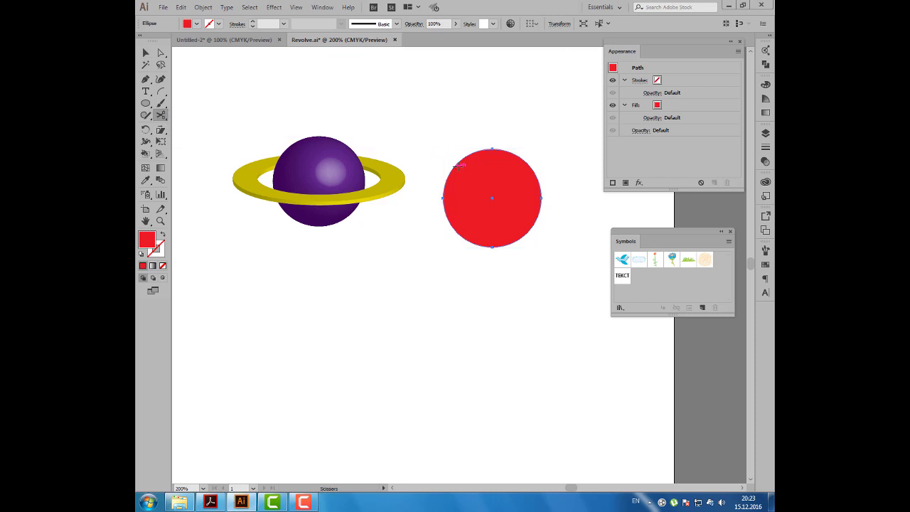
{"action": "left_click", "coordinate": [491, 146]}
{"action": "left_click", "coordinate": [492, 245]}
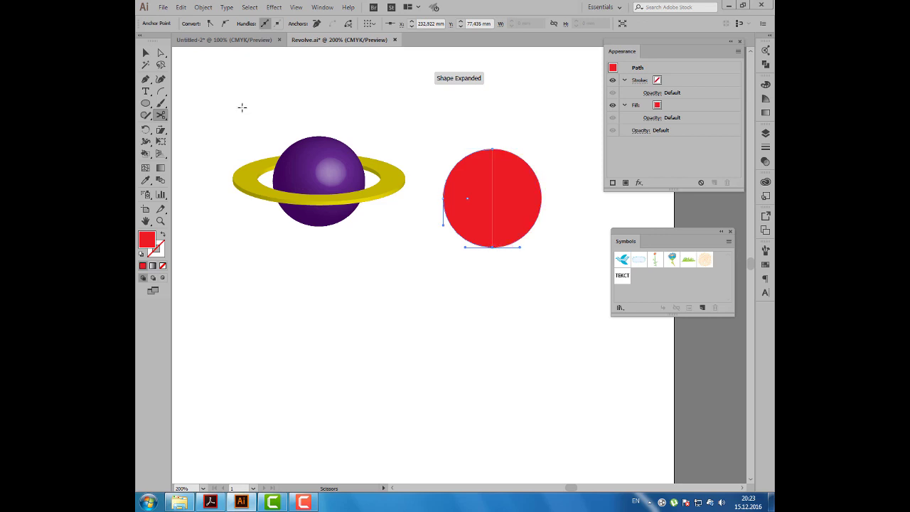
{"action": "left_click", "coordinate": [145, 53]}
{"action": "left_click_drag", "start_coordinate": [498, 181], "coordinate": [529, 162]}
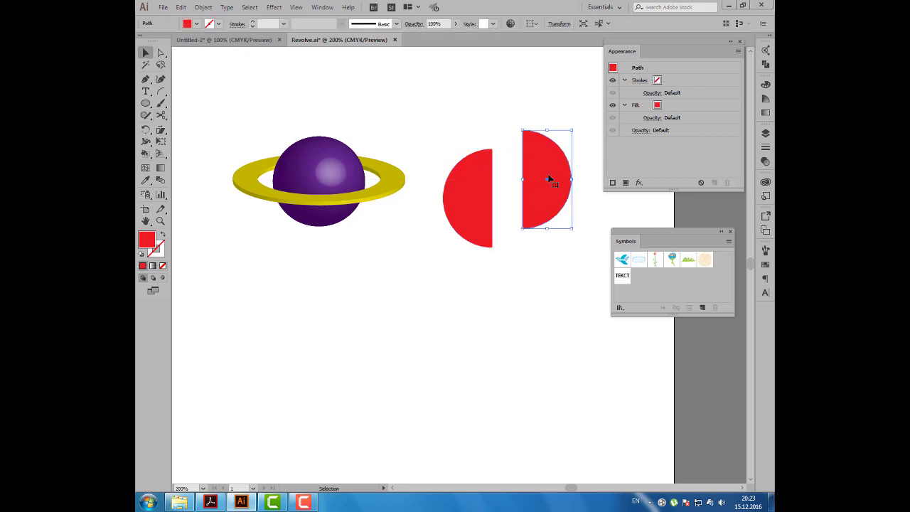
{"action": "key", "text": "Delete"}
{"action": "left_click_drag", "start_coordinate": [480, 201], "coordinate": [505, 197]}
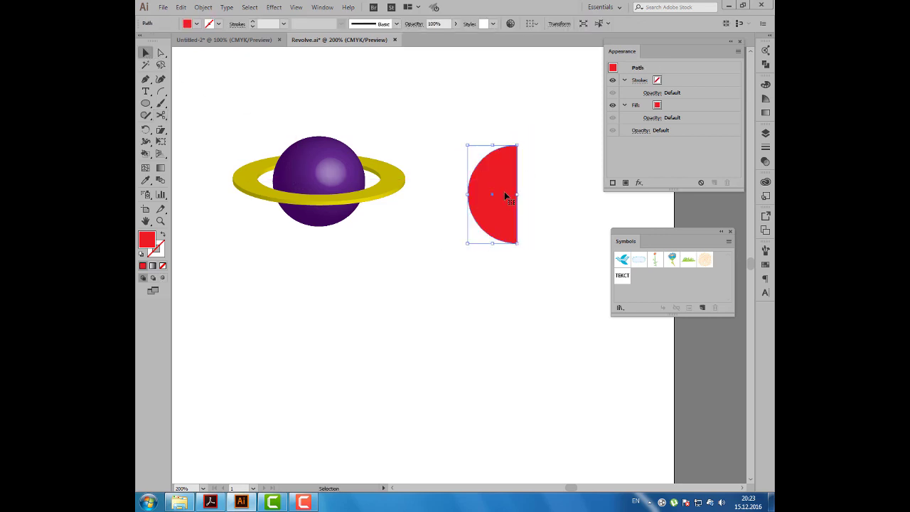
- Switch to the Rectangle tool
{"action": "left_click_drag", "start_coordinate": [146, 103], "coordinate": [187, 100]}
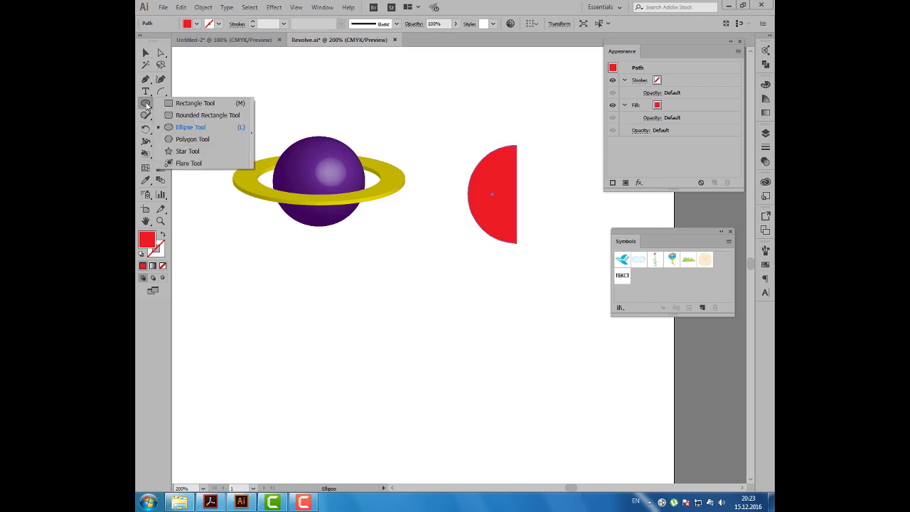
- Draw a small dark blue rectangle against the half-circle's left side
{"action": "left_click_drag", "start_coordinate": [453, 192], "coordinate": [469, 196]}
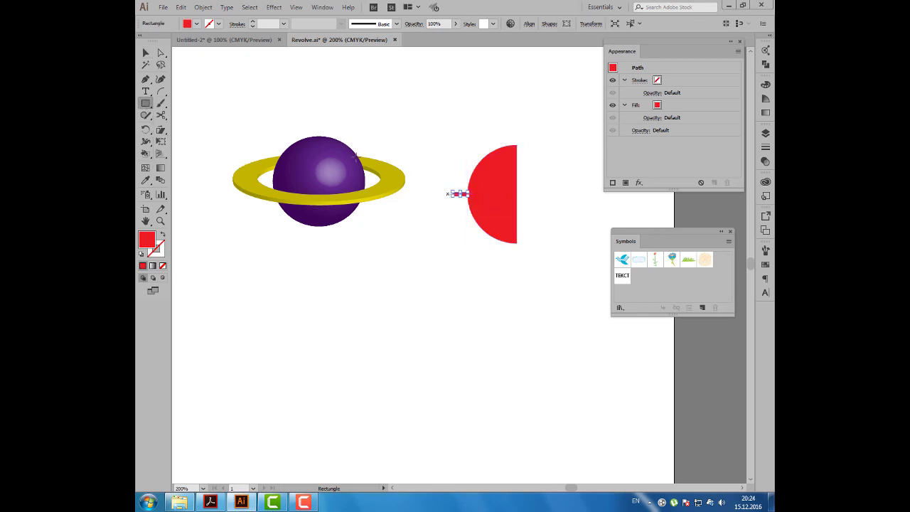
{"action": "left_click", "coordinate": [196, 24]}
{"action": "left_click", "coordinate": [221, 53]}
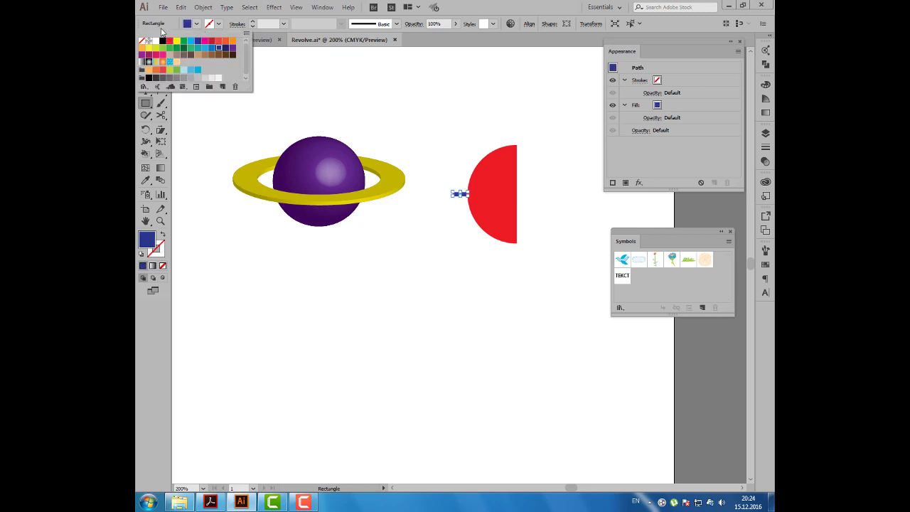
{"action": "left_click", "coordinate": [146, 53]}
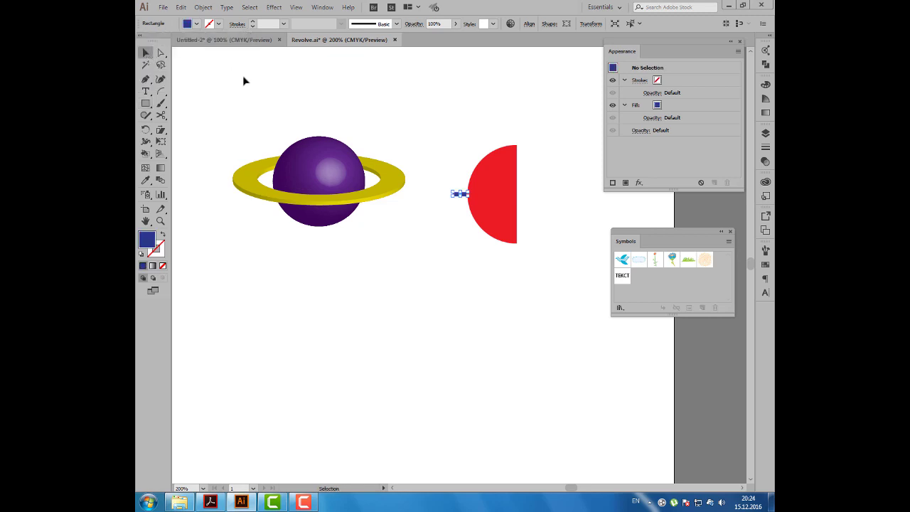
{"action": "left_click", "coordinate": [242, 75]}
- Select the blue bar together with the red half-circle and group them
{"action": "scroll", "coordinate": [490, 201], "scroll_direction": "up", "scroll_amount": 2}
{"action": "scroll", "coordinate": [456, 187], "scroll_direction": "up", "scroll_amount": 1}
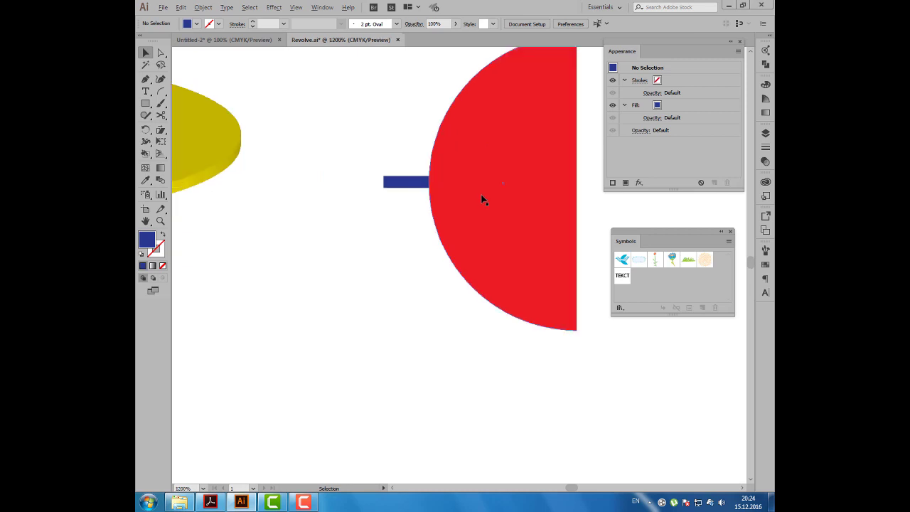
{"action": "scroll", "coordinate": [382, 170], "scroll_direction": "up", "scroll_amount": 1}
{"action": "left_click", "coordinate": [359, 174]}
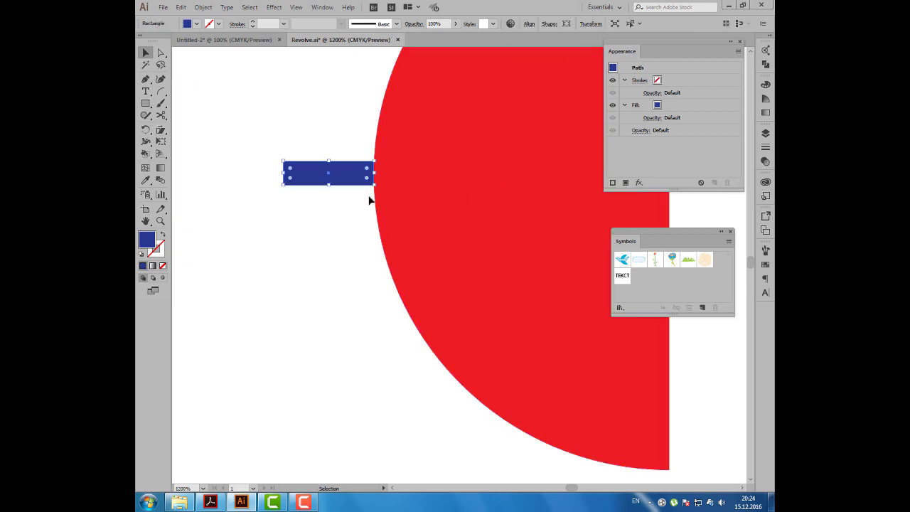
{"action": "scroll", "coordinate": [377, 192], "scroll_direction": "down", "scroll_amount": 1}
{"action": "left_click", "coordinate": [421, 214], "text": "shift"}
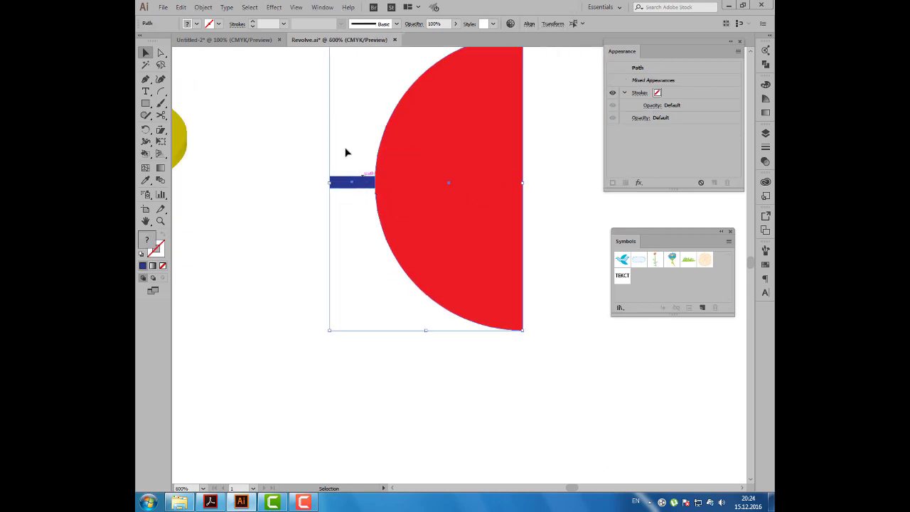
{"action": "left_click", "coordinate": [204, 8]}
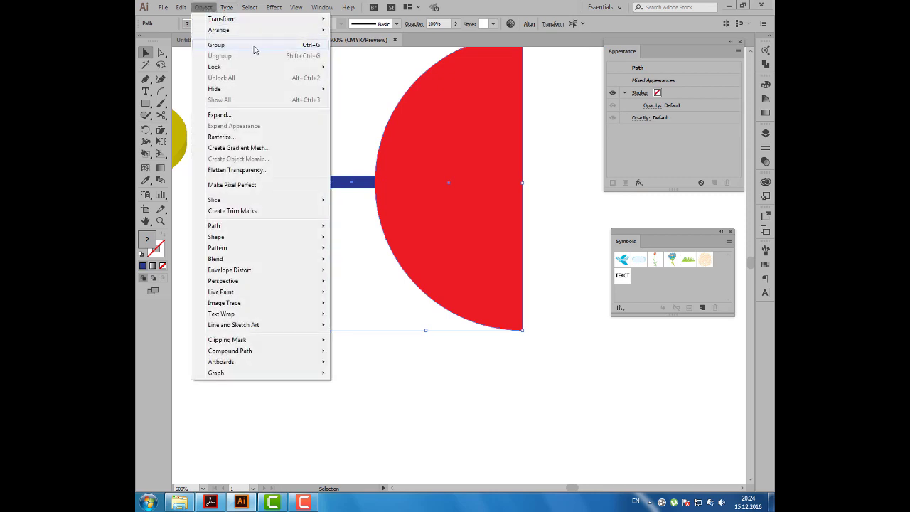
{"action": "left_click", "coordinate": [255, 45]}
{"action": "scroll", "coordinate": [295, 142], "scroll_direction": "down", "scroll_amount": 1}
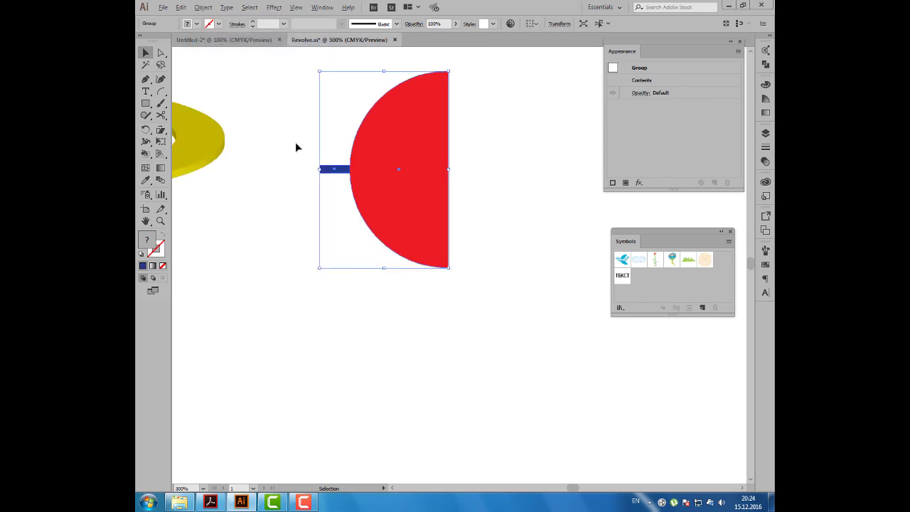
{"action": "scroll", "coordinate": [295, 142], "scroll_direction": "down", "scroll_amount": 1}
{"action": "left_click", "coordinate": [274, 7]}
{"action": "mouse_move", "coordinate": [284, 64]}
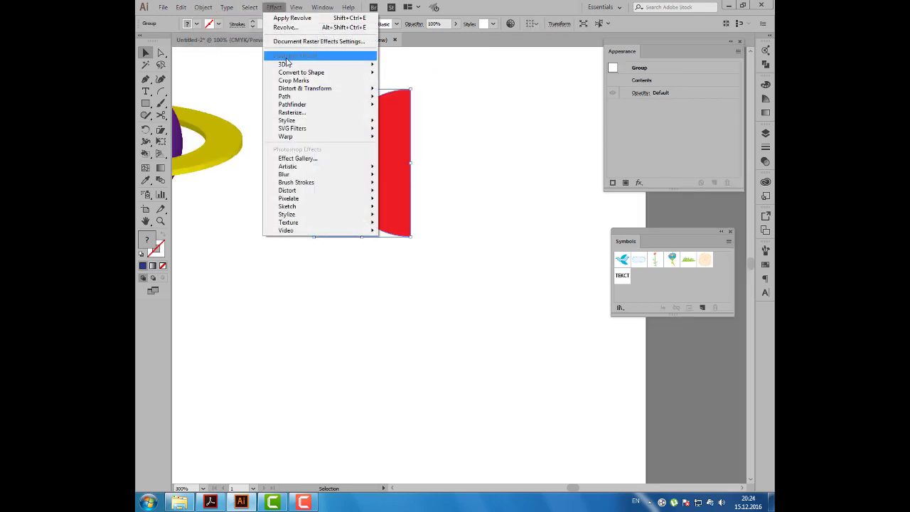
- Apply a 3D Revolve around the right edge to turn the group into a ringed planet
{"action": "left_click", "coordinate": [405, 77]}
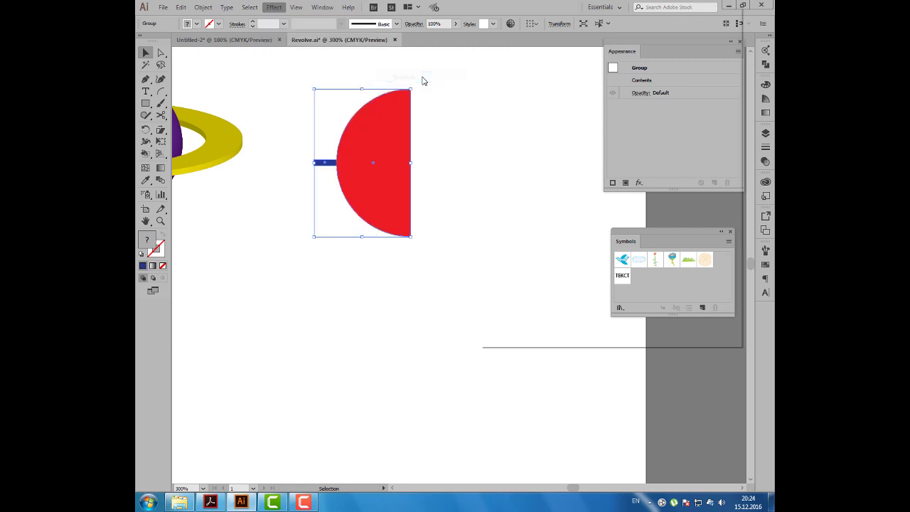
{"action": "left_click", "coordinate": [594, 178]}
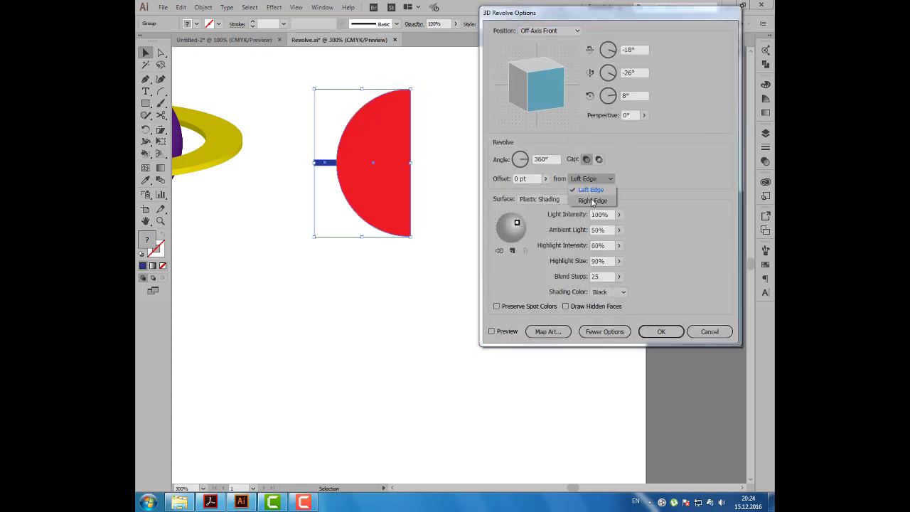
{"action": "left_click", "coordinate": [592, 201]}
{"action": "left_click", "coordinate": [505, 332]}
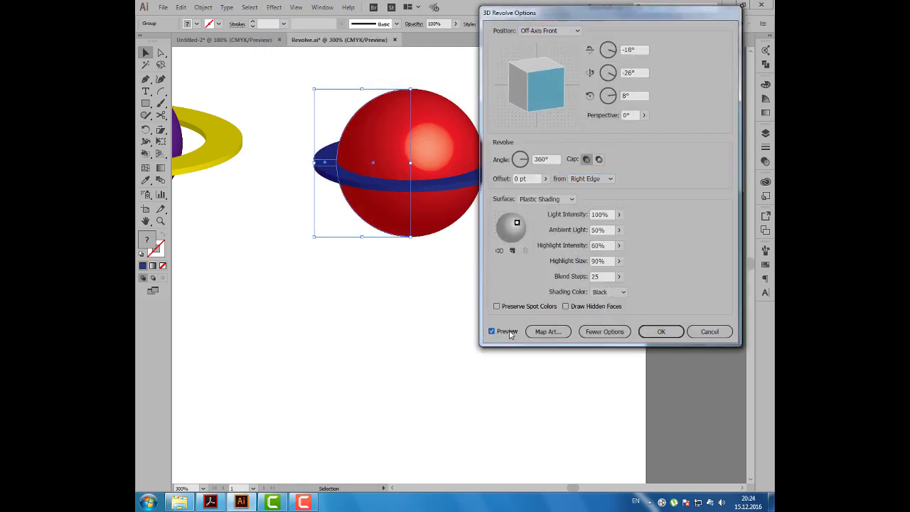
{"action": "left_click", "coordinate": [661, 332]}
{"action": "left_click", "coordinate": [485, 281]}
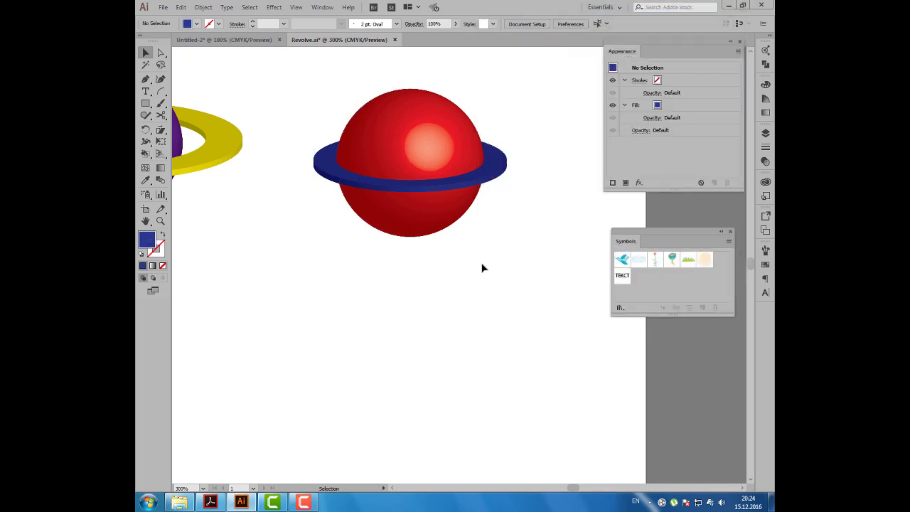
- Move the ring's profile rectangle left with Direct Selection to widen the blue ring
{"action": "left_click_drag", "start_coordinate": [162, 55], "coordinate": [197, 69]}
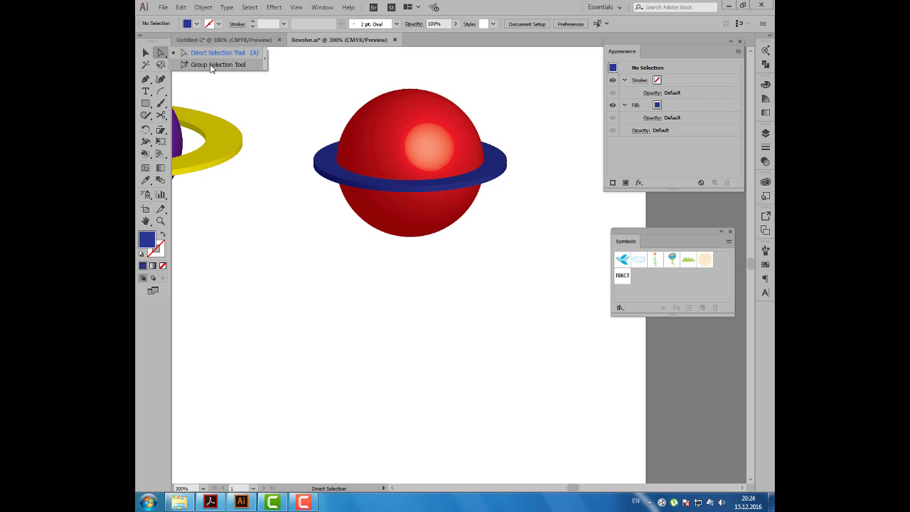
{"action": "left_click_drag", "start_coordinate": [210, 68], "coordinate": [214, 66]}
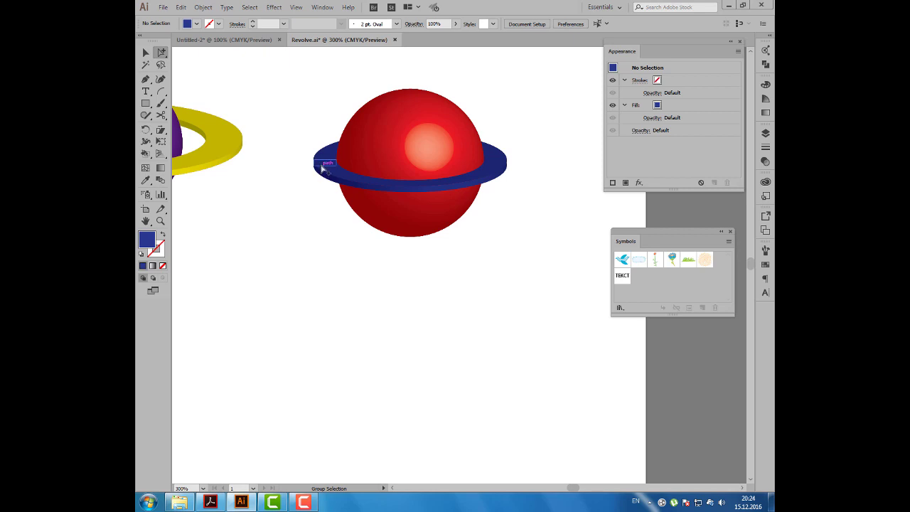
{"action": "left_click", "coordinate": [322, 165]}
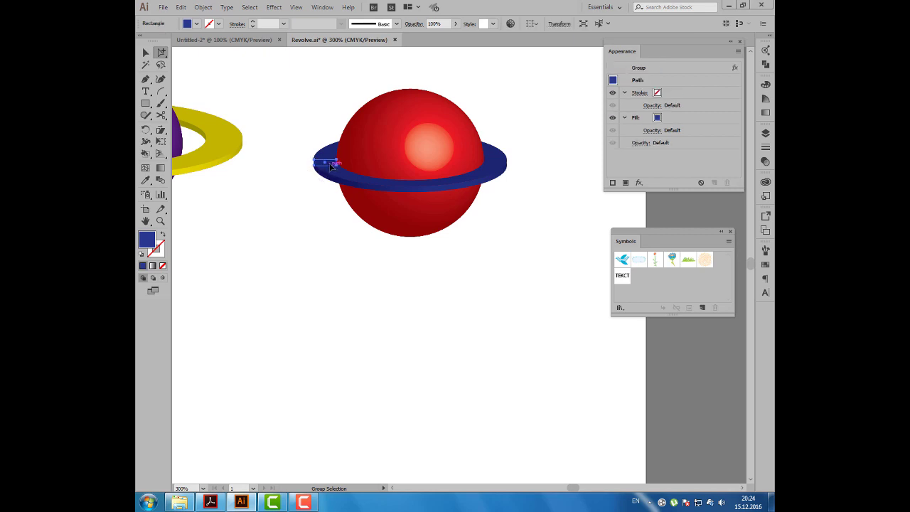
{"action": "left_click_drag", "start_coordinate": [331, 166], "coordinate": [317, 167]}
{"action": "left_click", "coordinate": [310, 222]}
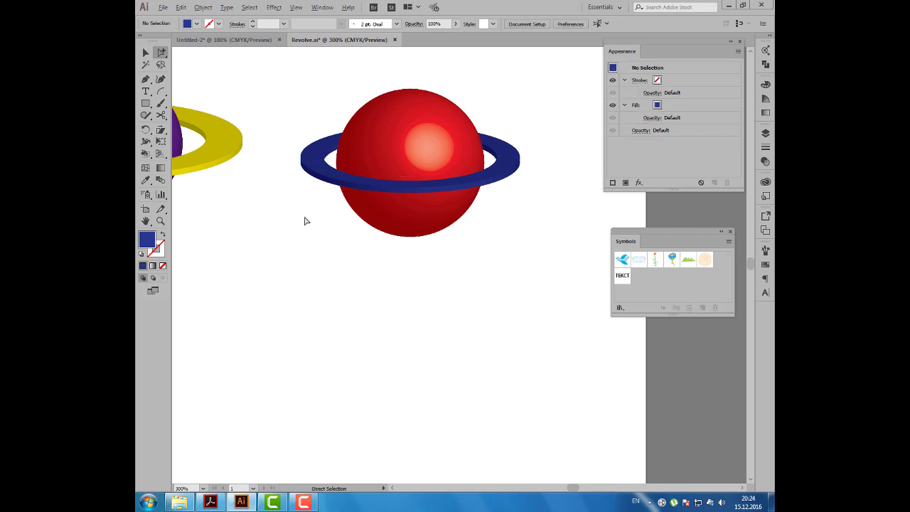
{"action": "scroll", "coordinate": [304, 219], "scroll_direction": "down", "scroll_amount": 1}
{"action": "left_click_drag", "start_coordinate": [271, 223], "coordinate": [344, 211]}
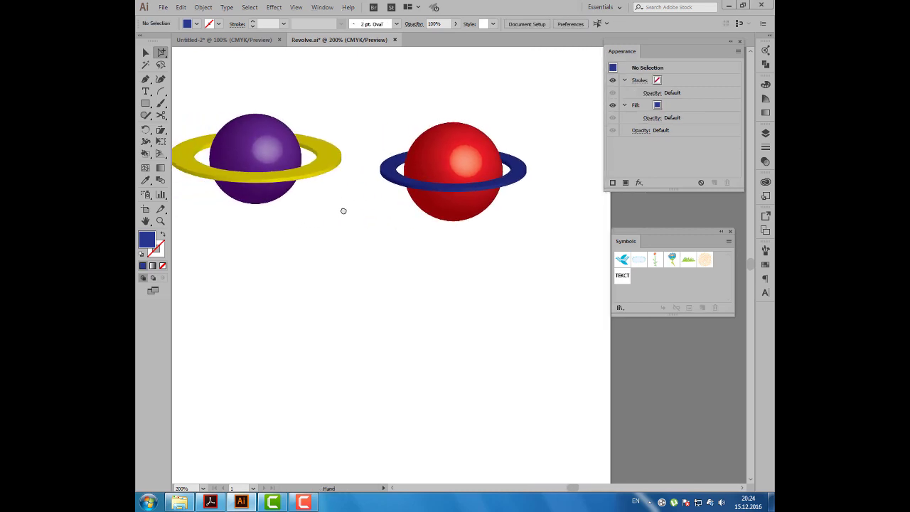
- Paste the red ringed planet into Untitled-2 beside the goblets
{"action": "key", "text": "v"}
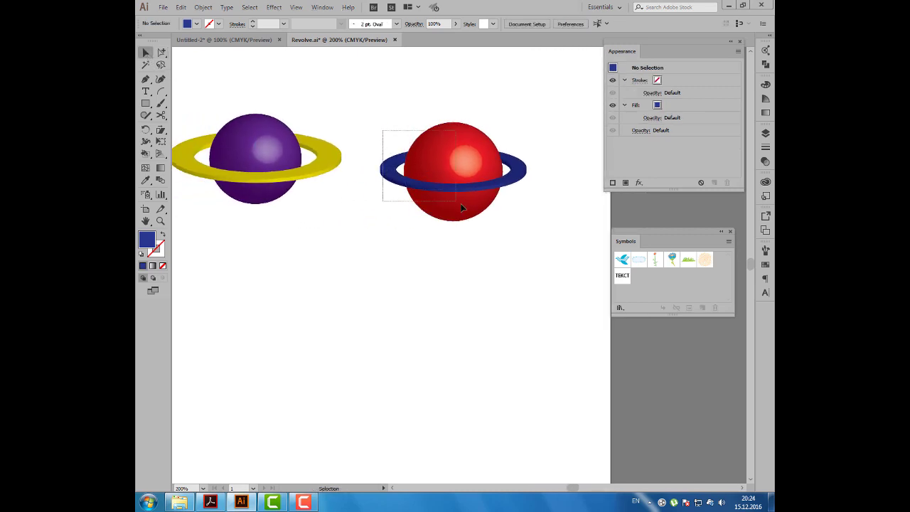
{"action": "left_click", "coordinate": [461, 206]}
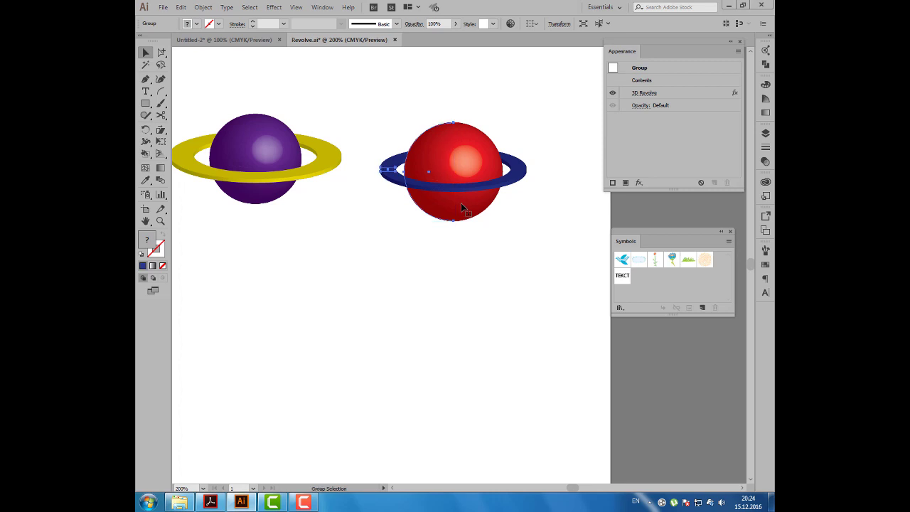
{"action": "left_click", "coordinate": [265, 43]}
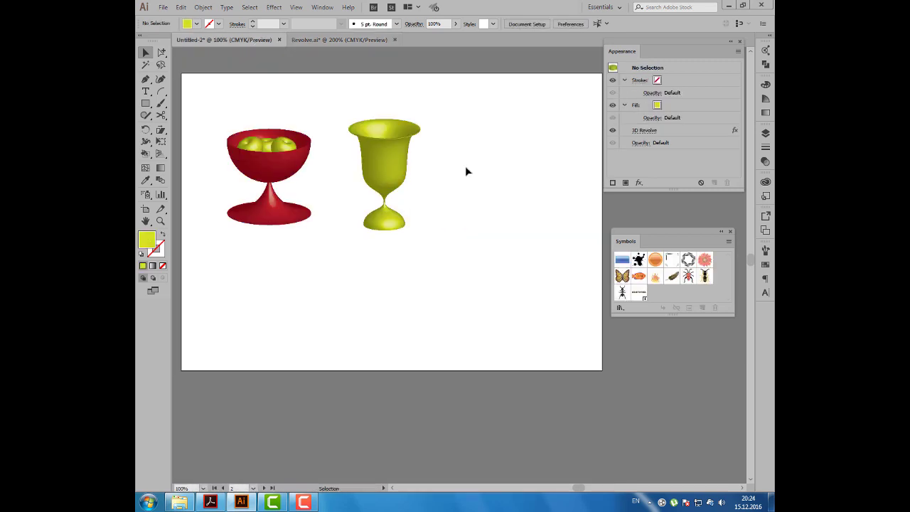
{"action": "key", "text": "ctrl+v"}
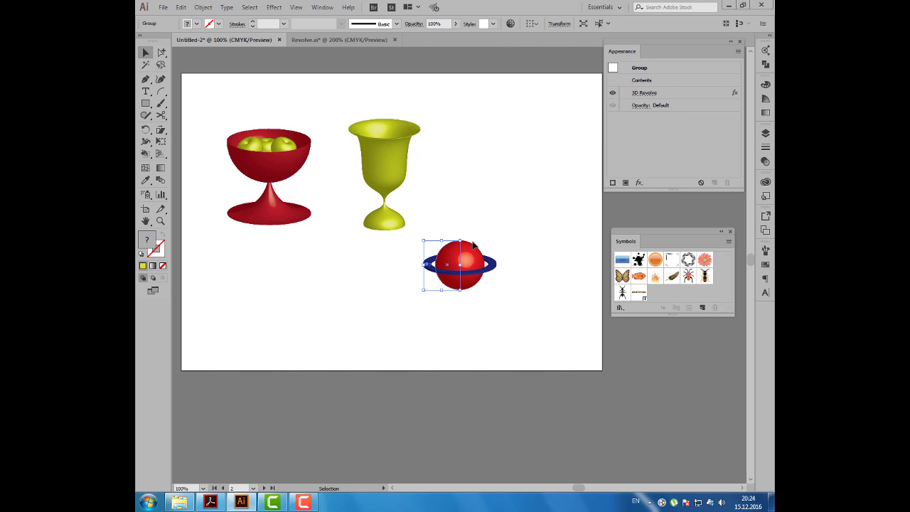
{"action": "left_click", "coordinate": [494, 226]}
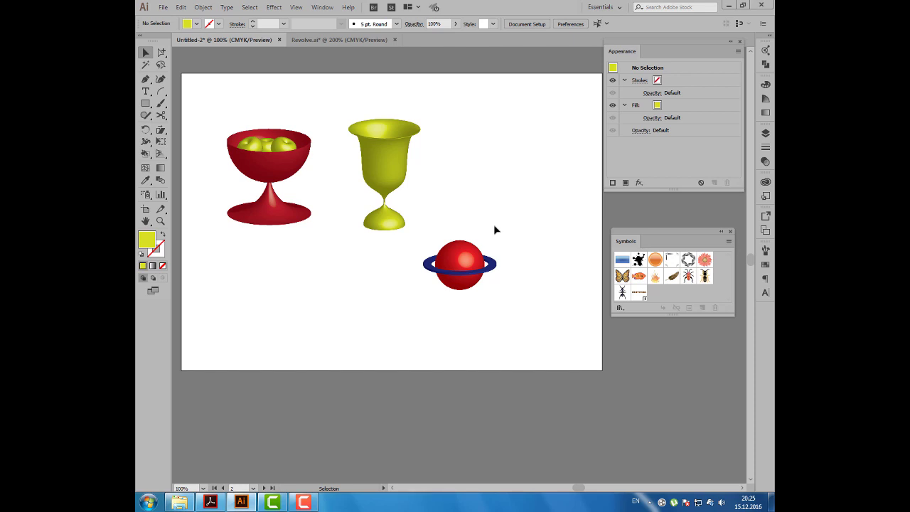
- Zoom out to centre the empty artboard, then bring up the 3D effects reference PDF
{"action": "scroll", "coordinate": [496, 230], "scroll_direction": "down", "scroll_amount": 2}
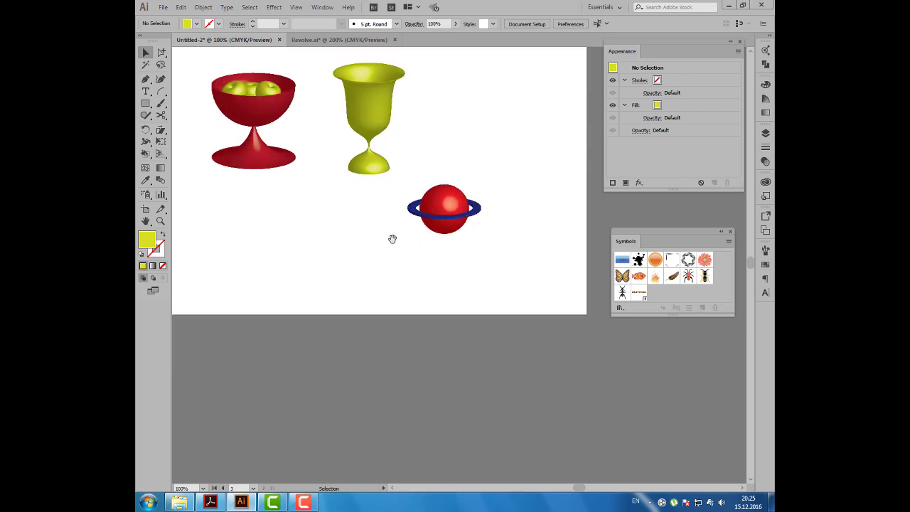
{"action": "left_click_drag", "start_coordinate": [366, 235], "coordinate": [486, 161]}
{"action": "left_click_drag", "start_coordinate": [266, 228], "coordinate": [431, 172]}
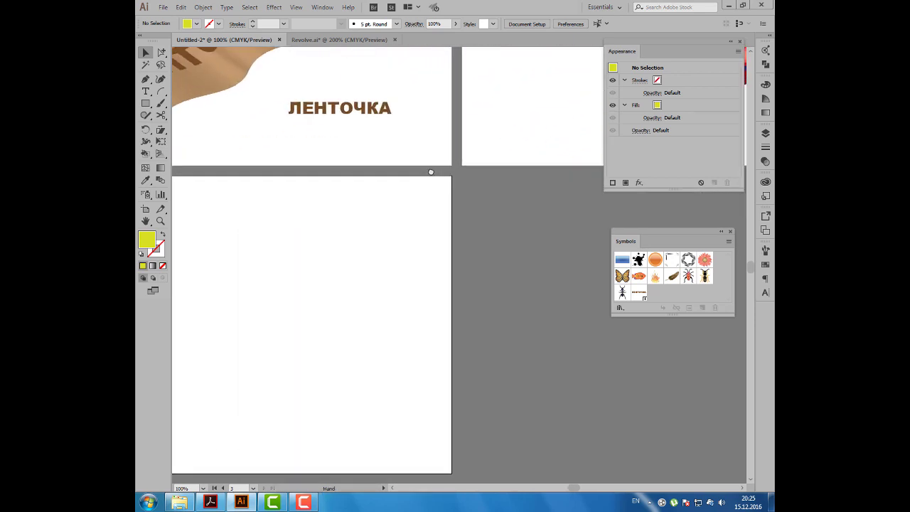
{"action": "key", "text": "ctrl+minus"}
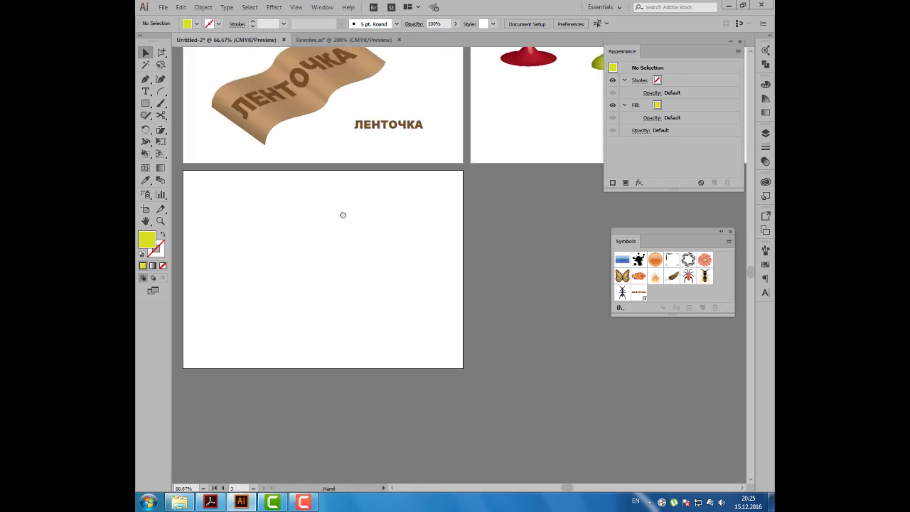
{"action": "mouse_move", "coordinate": [343, 214]}
{"action": "left_mouse_down"}
{"action": "mouse_move", "coordinate": [359, 223]}
{"action": "mouse_move", "coordinate": [354, 240]}
{"action": "left_mouse_up"}
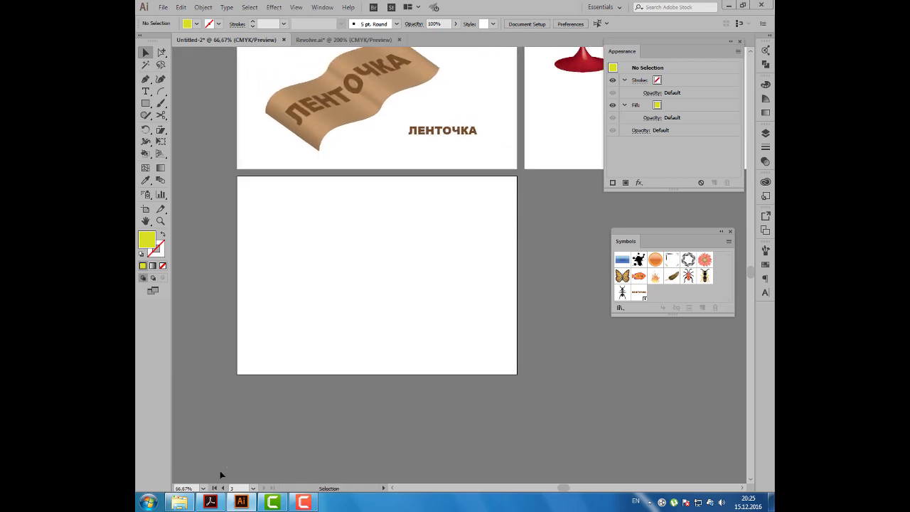
{"action": "left_click", "coordinate": [211, 502]}
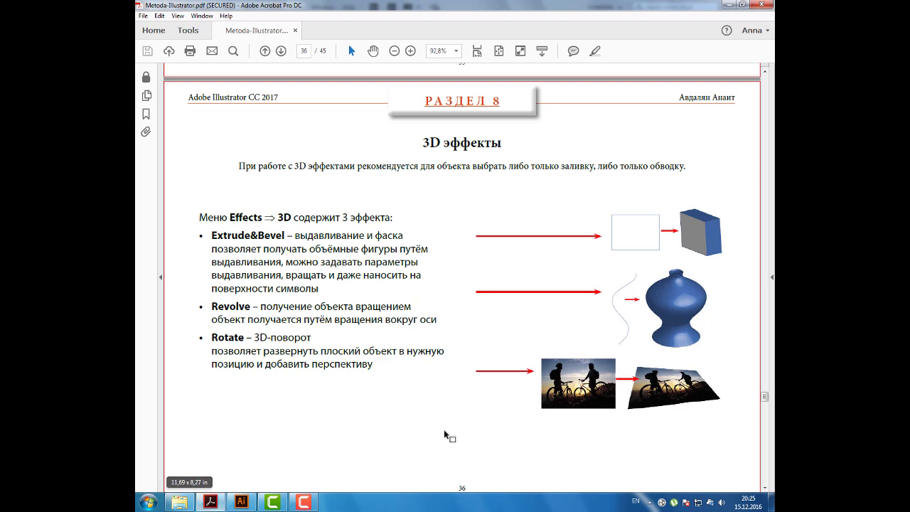
- Minimize the Acrobat window with the 3D effects page to return to Illustrator
{"action": "left_click", "coordinate": [729, 5]}
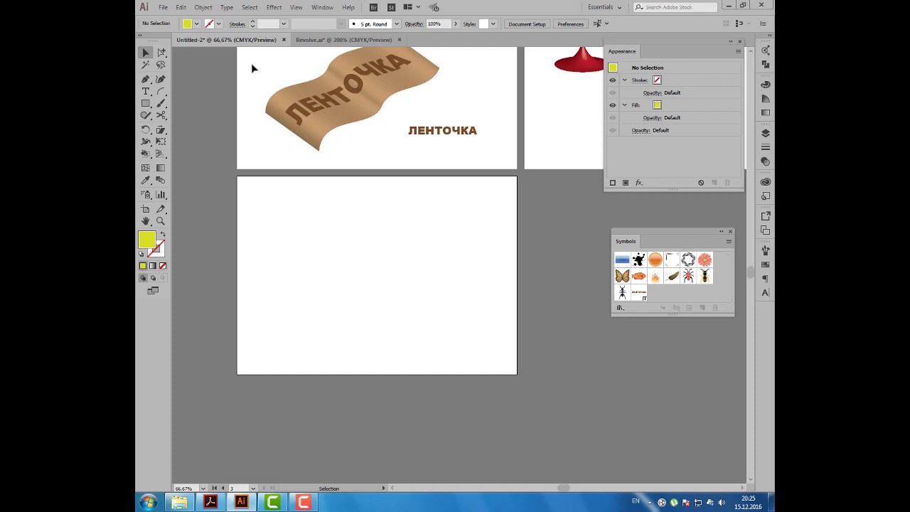
- Place Desert.jpg from the Раздел 5 folder onto the empty artboard
{"action": "left_click", "coordinate": [162, 7]}
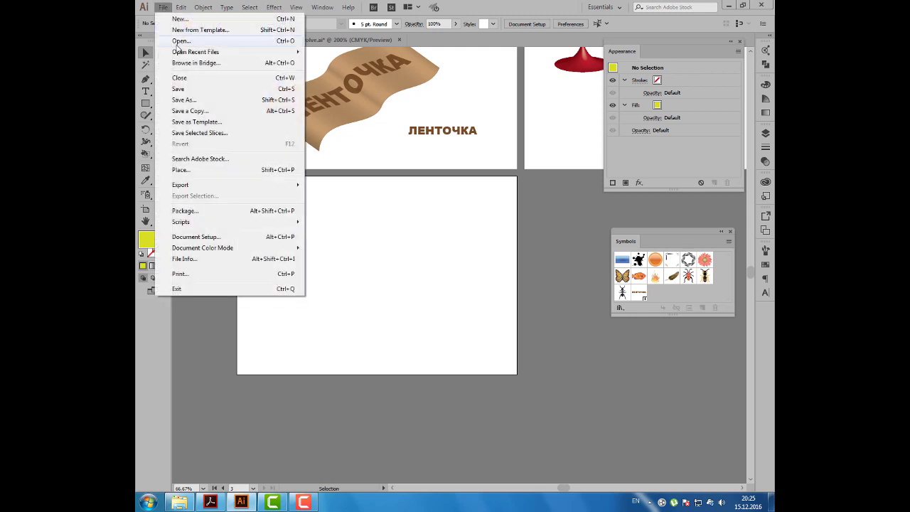
{"action": "left_click", "coordinate": [199, 171]}
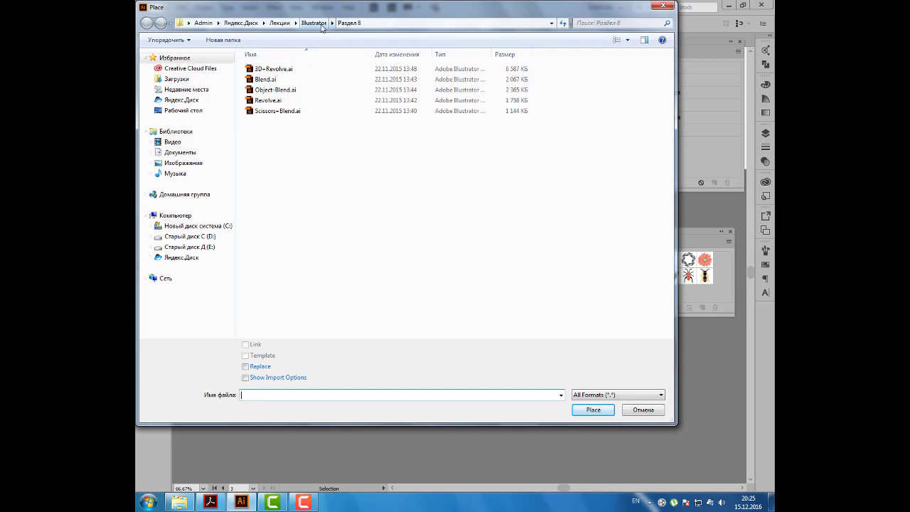
{"action": "left_click", "coordinate": [318, 23]}
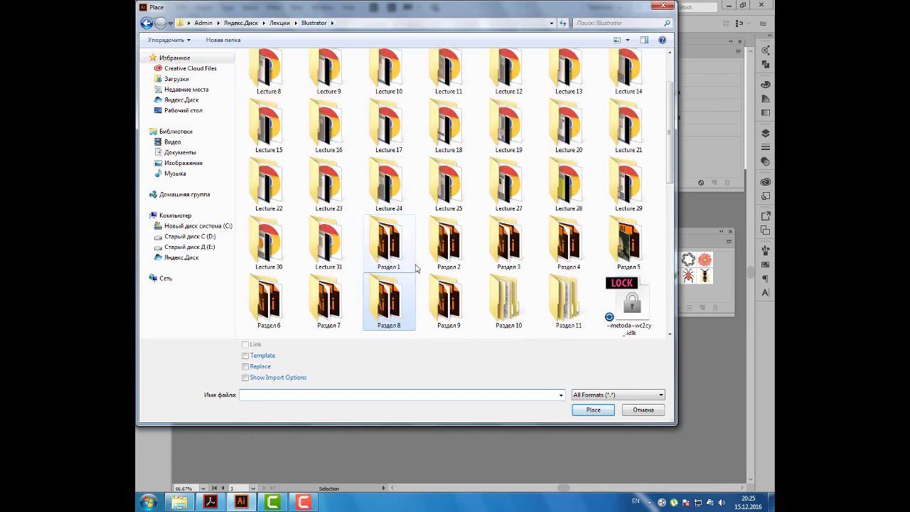
{"action": "double_click", "coordinate": [635, 253]}
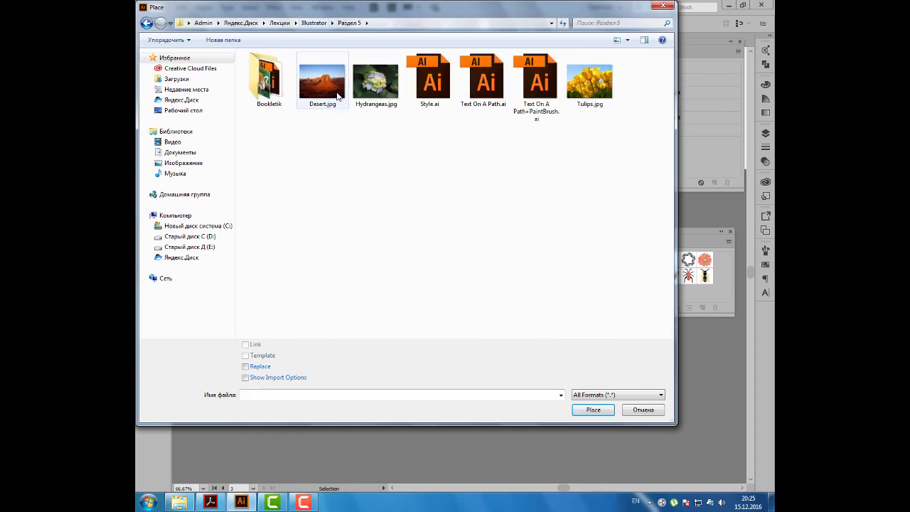
{"action": "left_click", "coordinate": [322, 82]}
{"action": "left_click", "coordinate": [585, 411]}
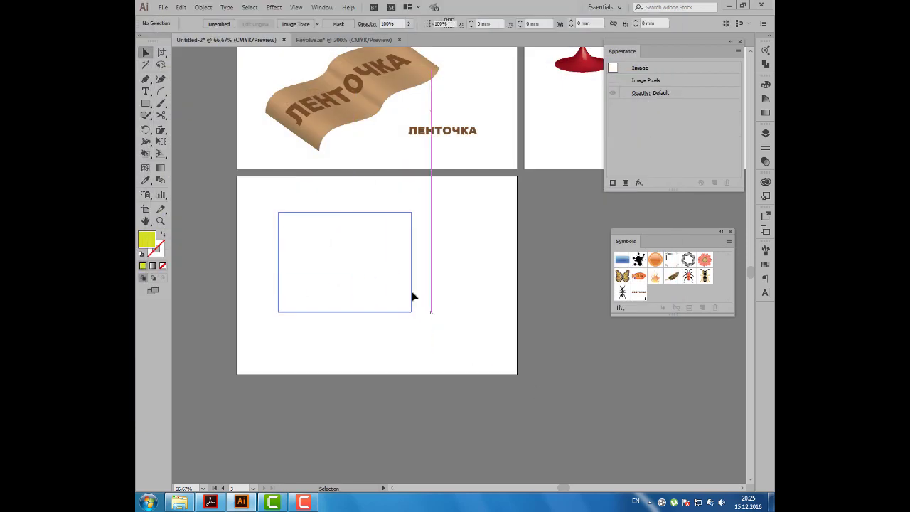
{"action": "left_click_drag", "start_coordinate": [409, 296], "coordinate": [412, 312]}
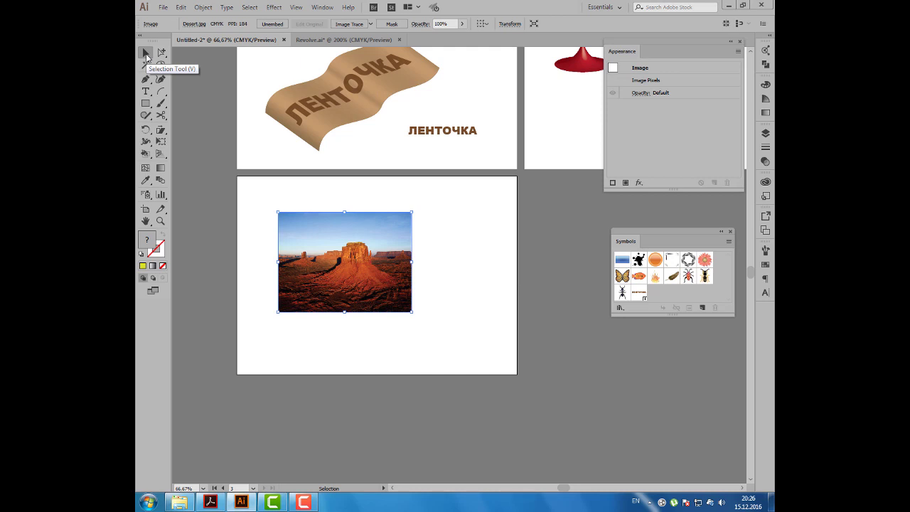
- Start a 3D Rotate effect on the desert photo with preview on and 85° perspective
{"action": "left_click", "coordinate": [274, 7]}
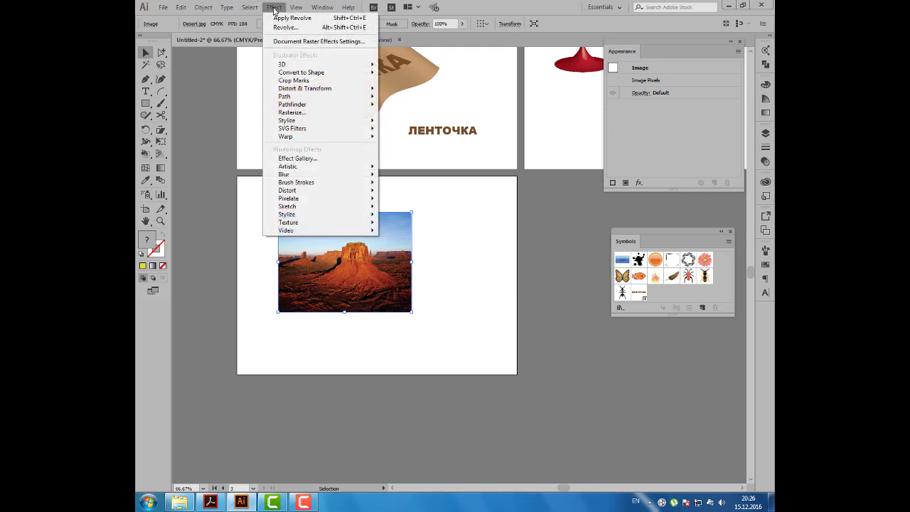
{"action": "mouse_move", "coordinate": [320, 64]}
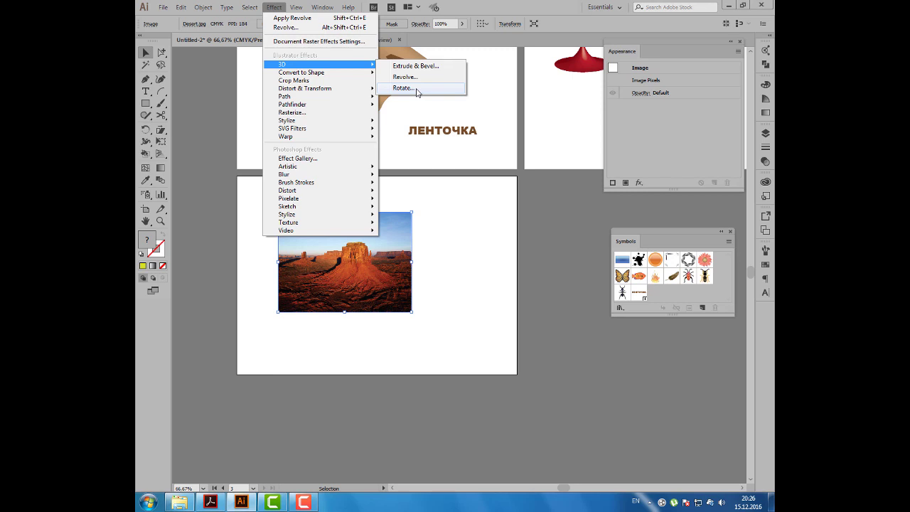
{"action": "left_click", "coordinate": [403, 88]}
{"action": "left_click_drag", "start_coordinate": [560, 20], "coordinate": [537, 53]}
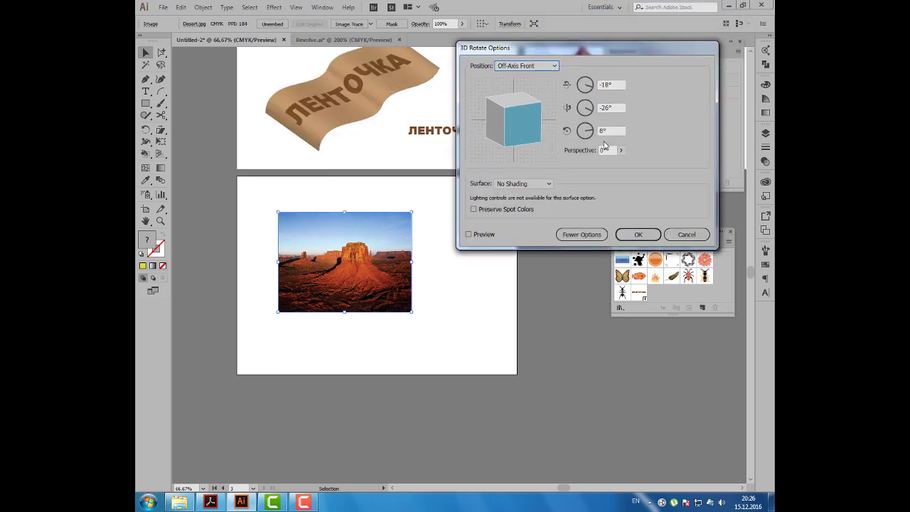
{"action": "left_click", "coordinate": [482, 236]}
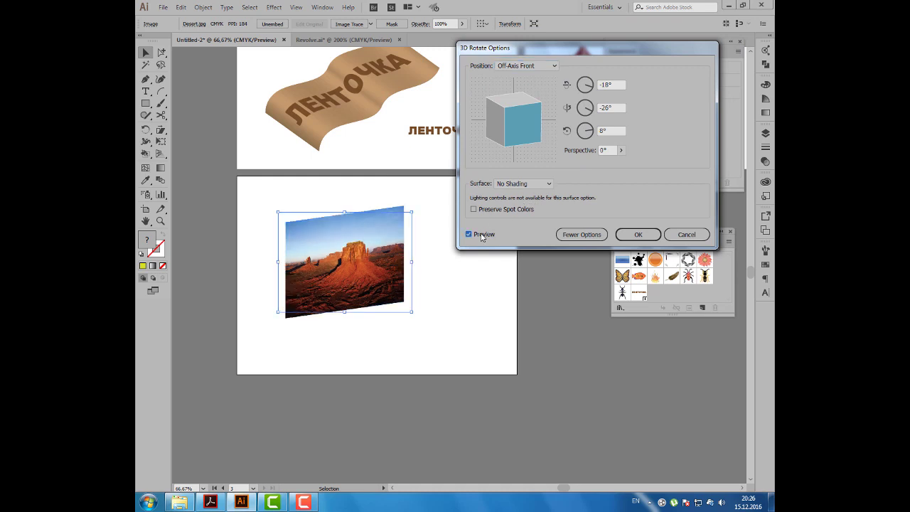
{"action": "left_click", "coordinate": [623, 150]}
{"action": "left_click", "coordinate": [596, 164]}
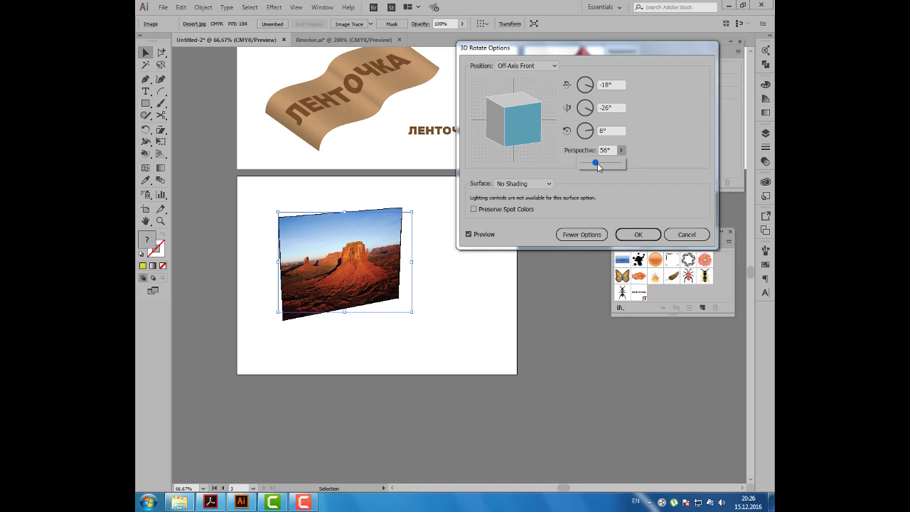
{"action": "left_click_drag", "start_coordinate": [596, 163], "coordinate": [597, 165]}
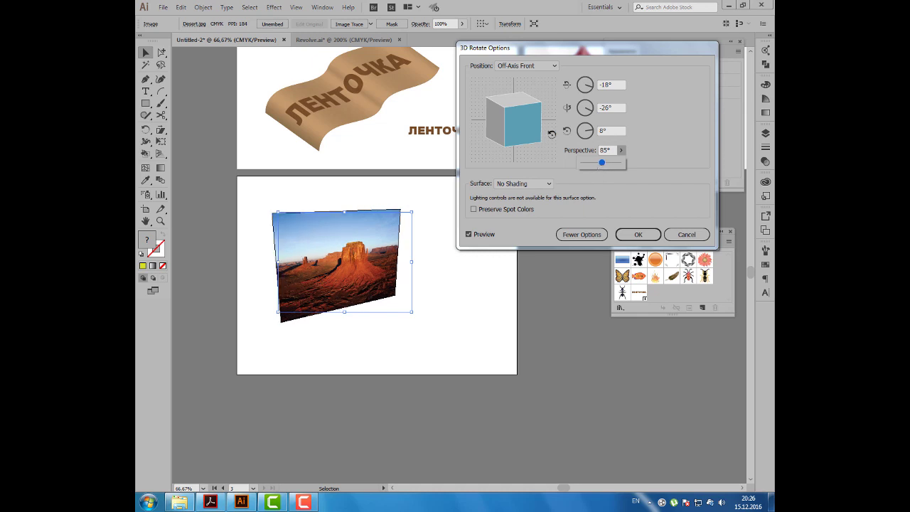
- Tilt the photo to about -21°, -34°, 11°, apply the effect, then zoom out
{"action": "left_click", "coordinate": [528, 126]}
{"action": "left_click_drag", "start_coordinate": [520, 127], "coordinate": [524, 127]}
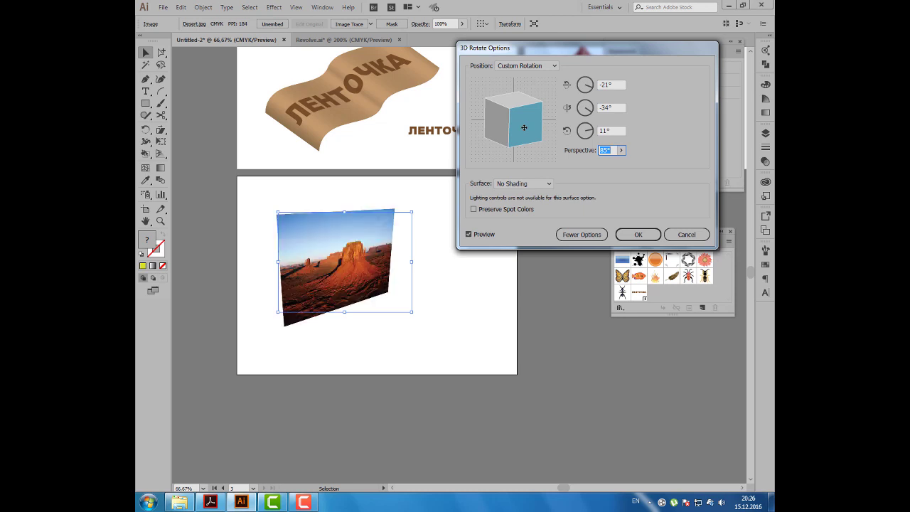
{"action": "left_click", "coordinate": [638, 235]}
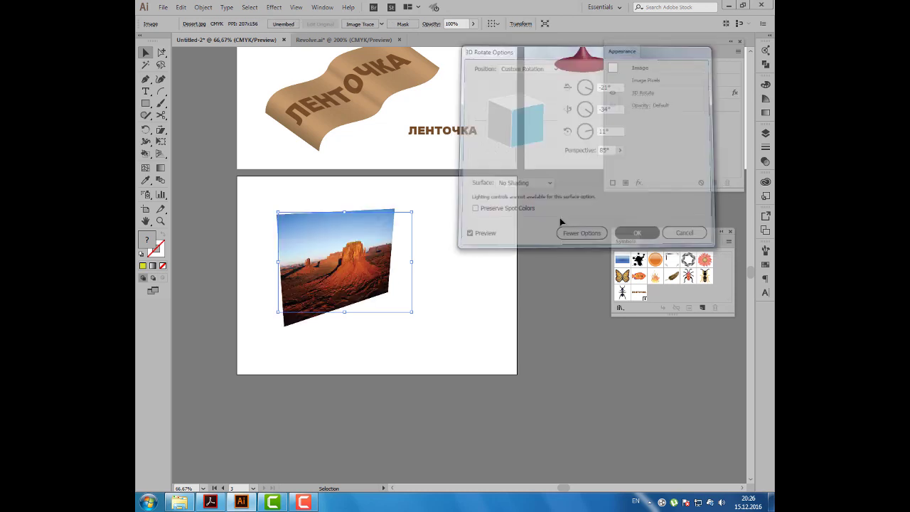
{"action": "scroll", "coordinate": [436, 195], "scroll_direction": "down", "scroll_amount": 1}
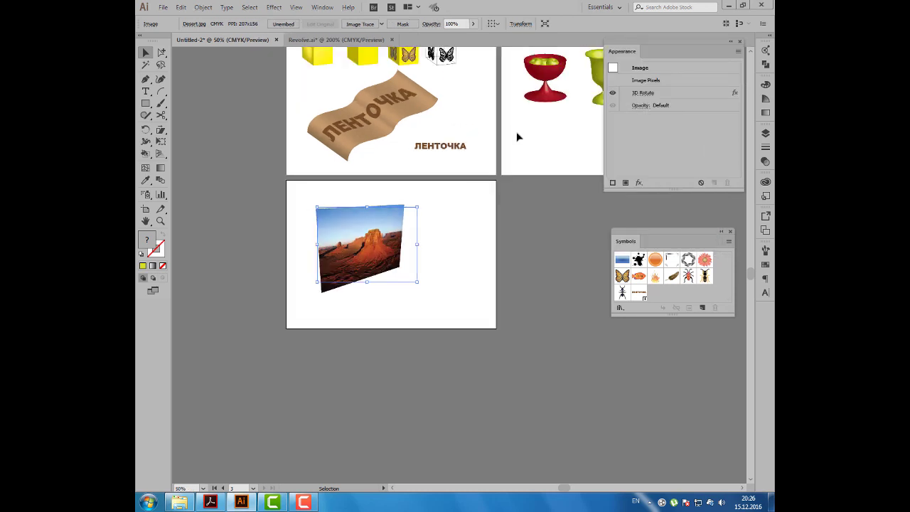
{"action": "mouse_move", "coordinate": [518, 135]}
{"action": "left_mouse_down"}
{"action": "mouse_move", "coordinate": [463, 181]}
{"action": "mouse_move", "coordinate": [446, 180]}
{"action": "left_mouse_up"}
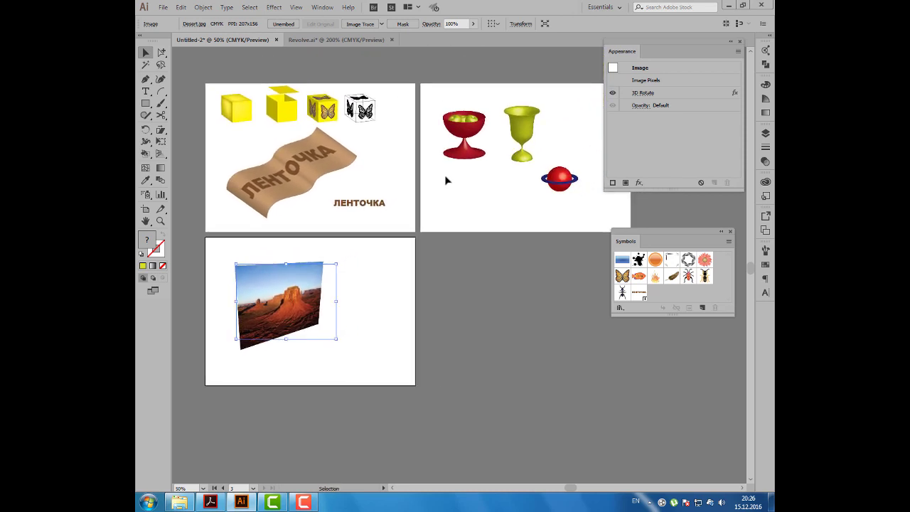